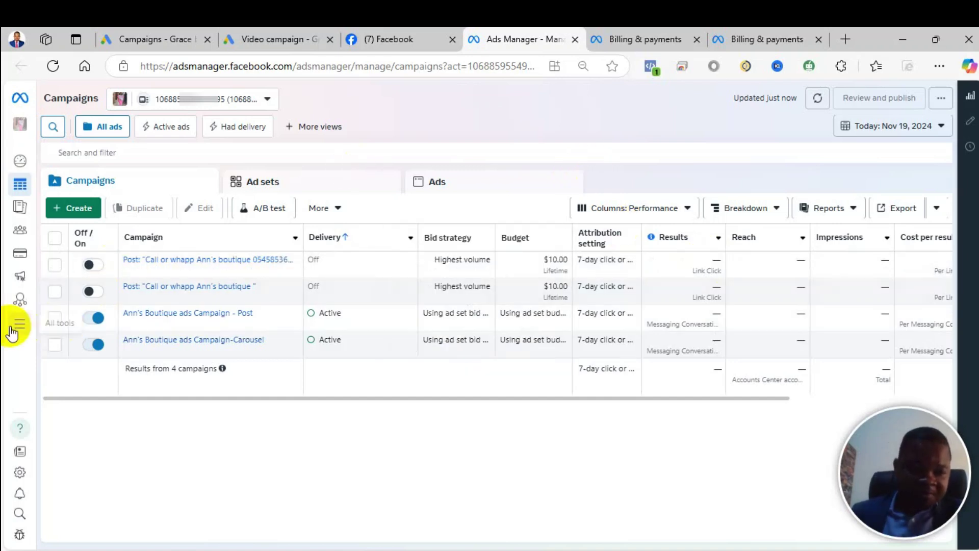
Examine the ad account's balance, payment threshold, payment methods, payment activity and temporary hold notice across both billing pages
mouse_move(17, 323)
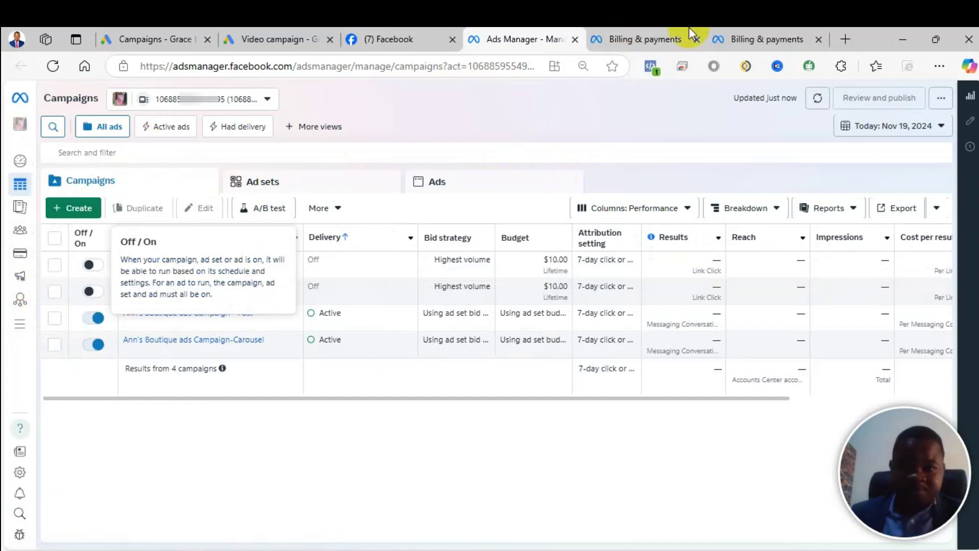
click(620, 40)
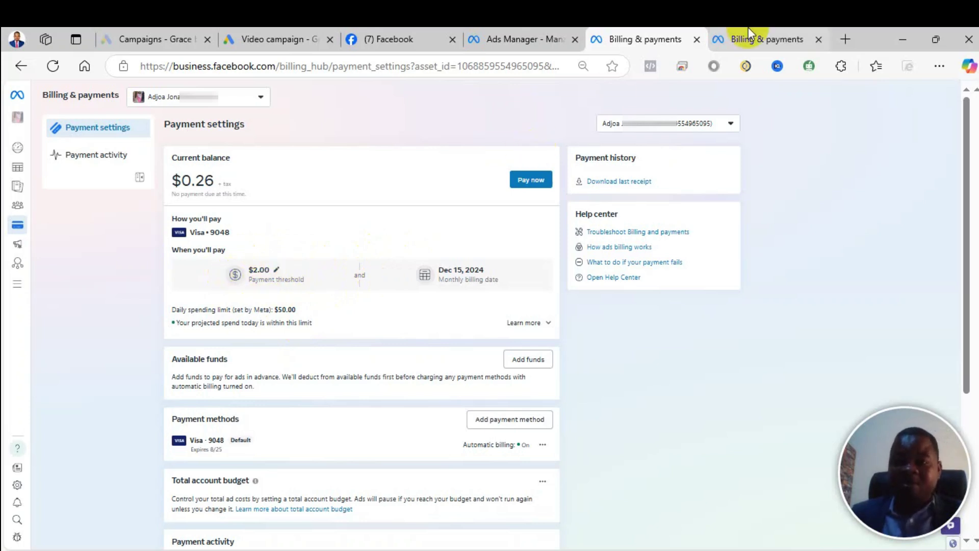
click(738, 38)
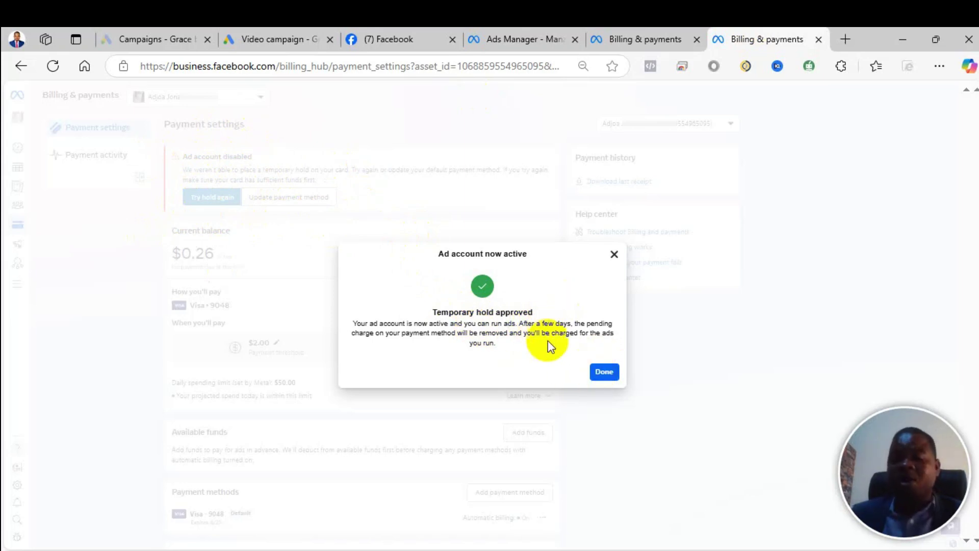
click(612, 39)
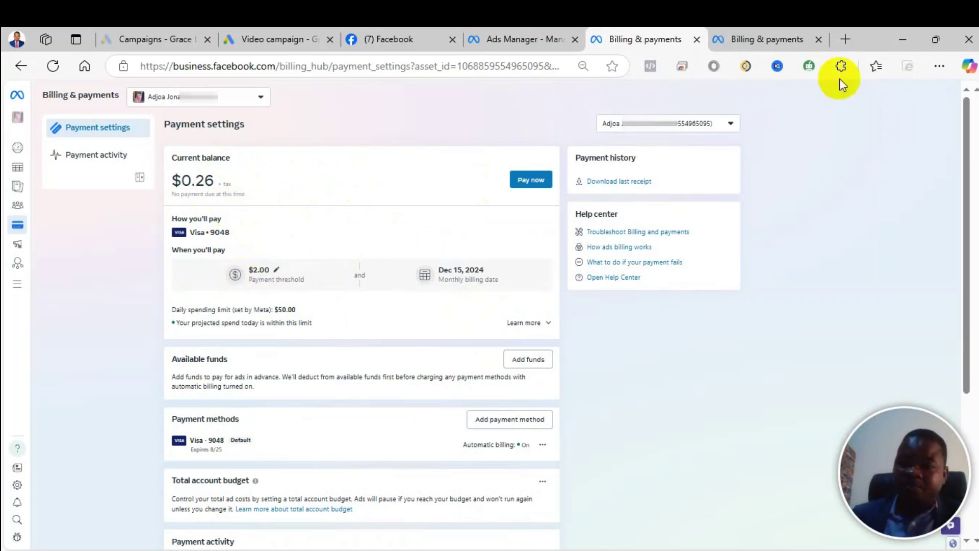
click(729, 31)
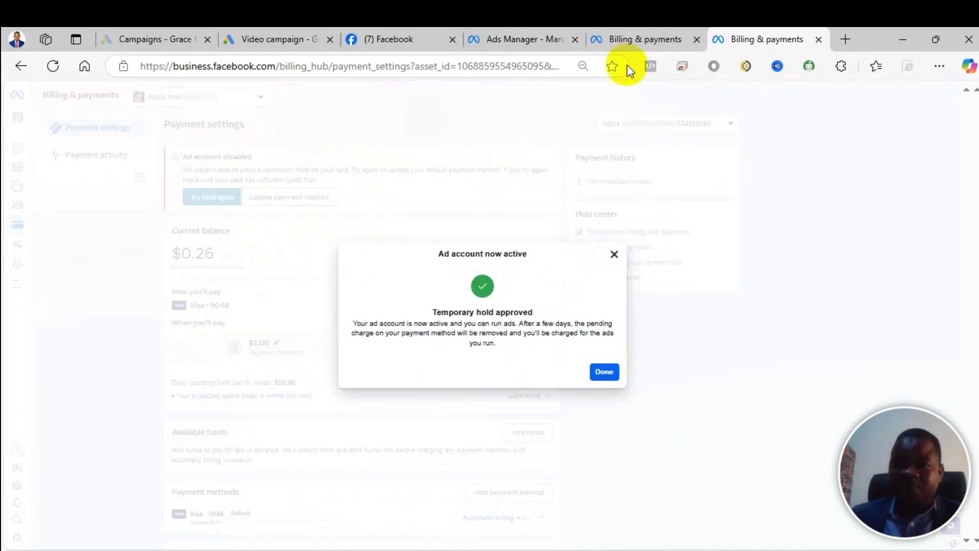
click(662, 38)
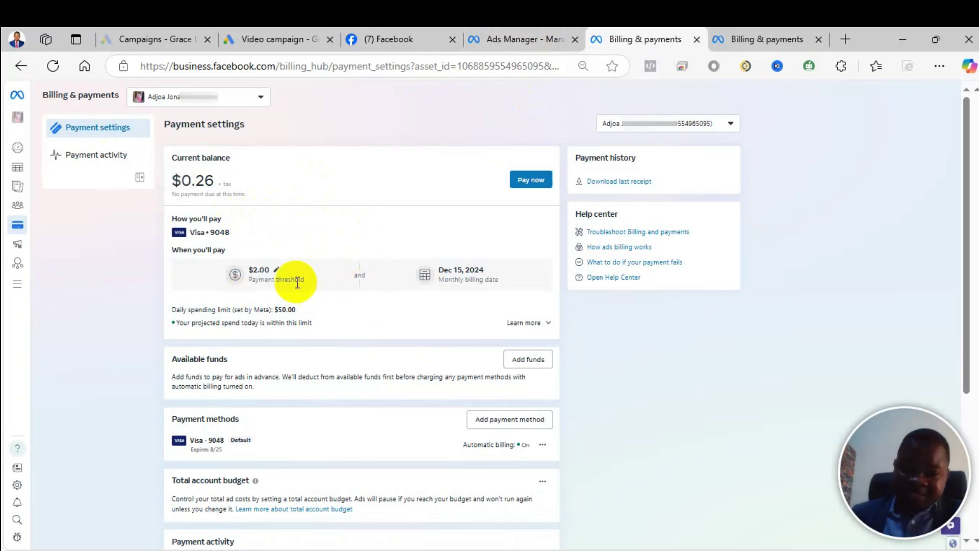
scroll(236, 290, down, 3)
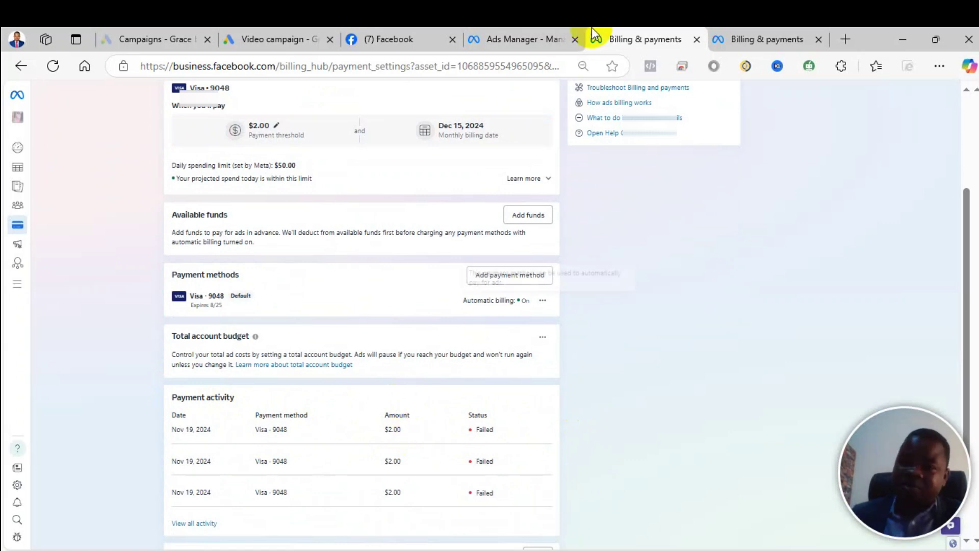
scroll(331, 153, up, 3)
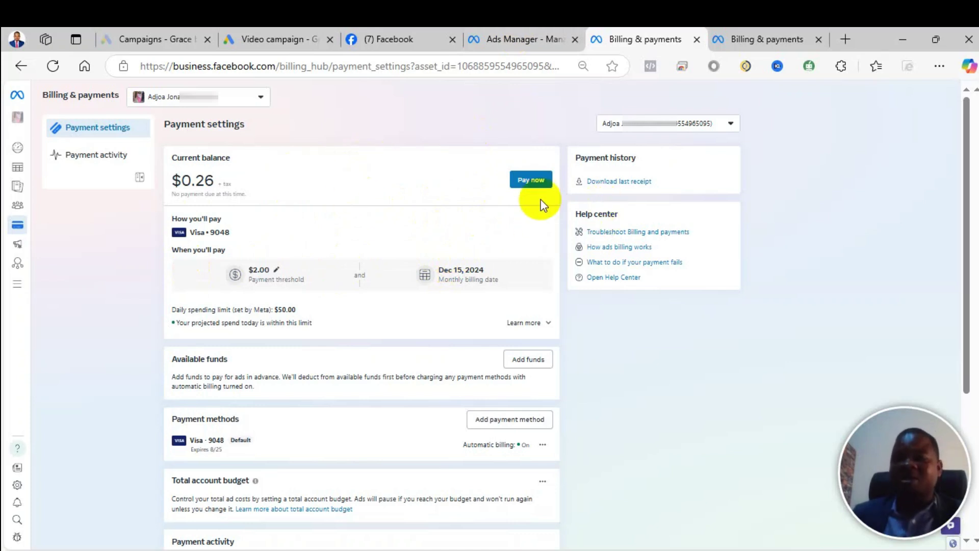
Open Ann's Boutique ads Campaign-Carousel for editing and go to its New Engagement Ad Set
click(523, 28)
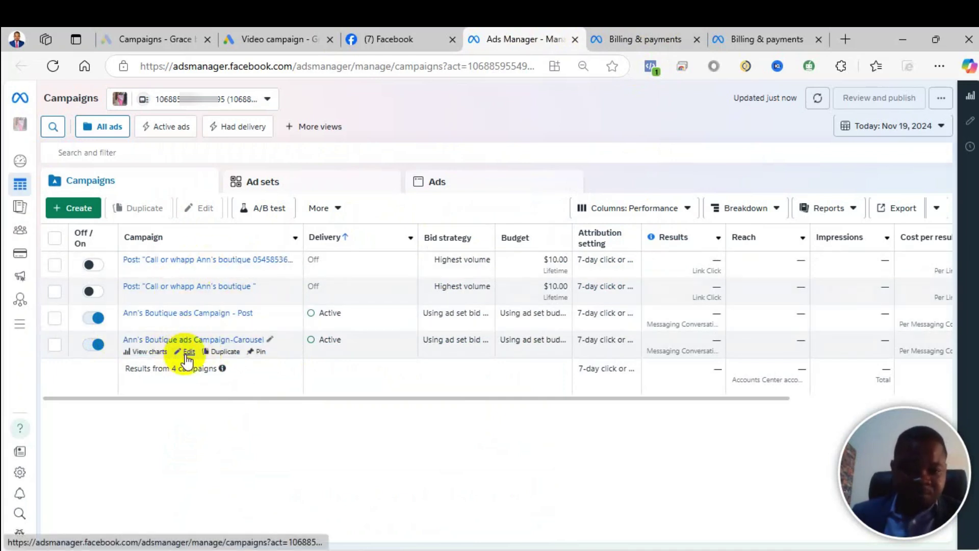
click(187, 353)
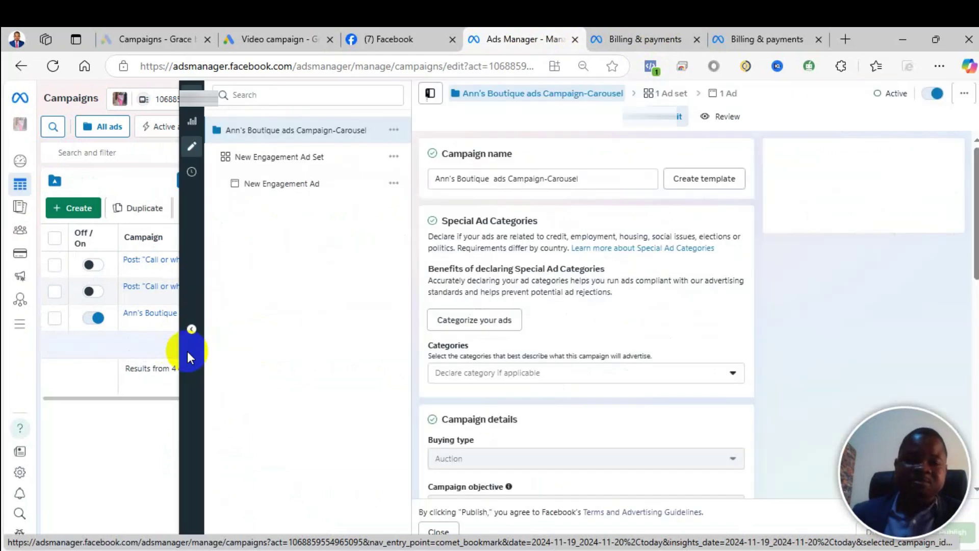
click(267, 159)
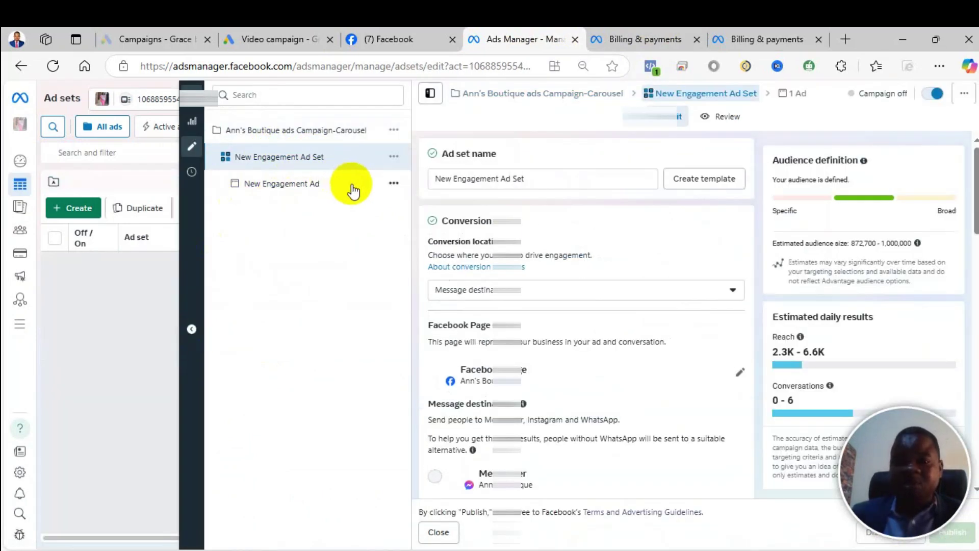
Examine the ad set's message destinations, daily budget, estimated results graph and estimated daily reach
scroll(602, 314, down, 4)
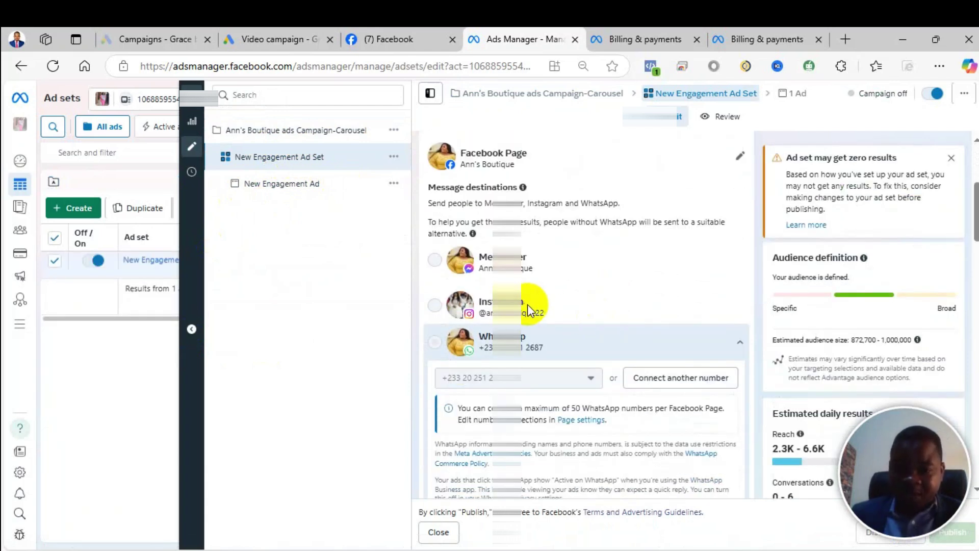
scroll(527, 304, down, 10)
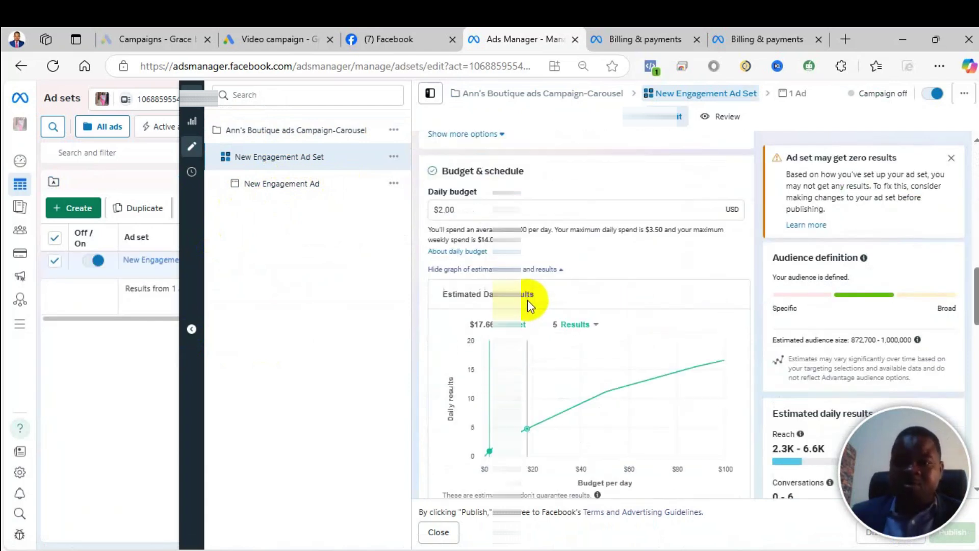
scroll(527, 299, up, 1)
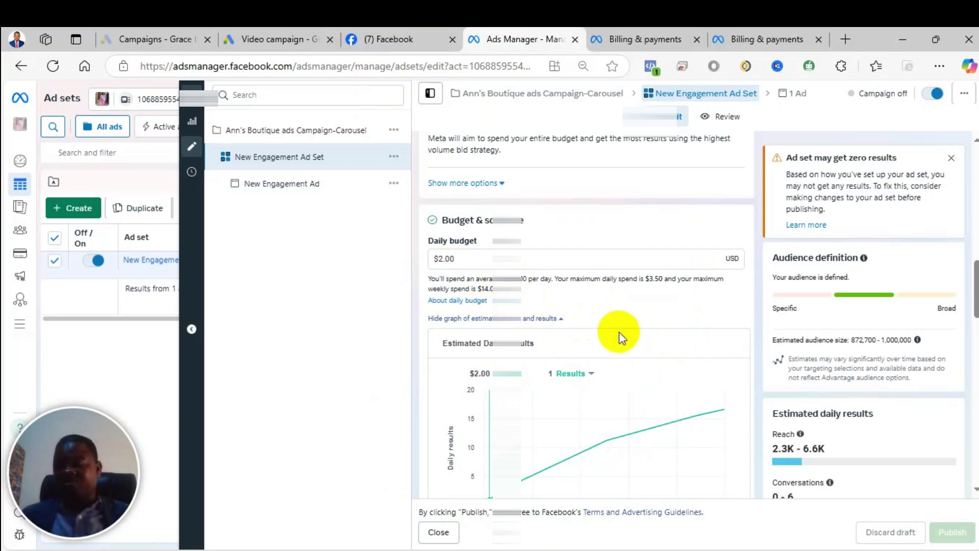
scroll(620, 324, down, 1)
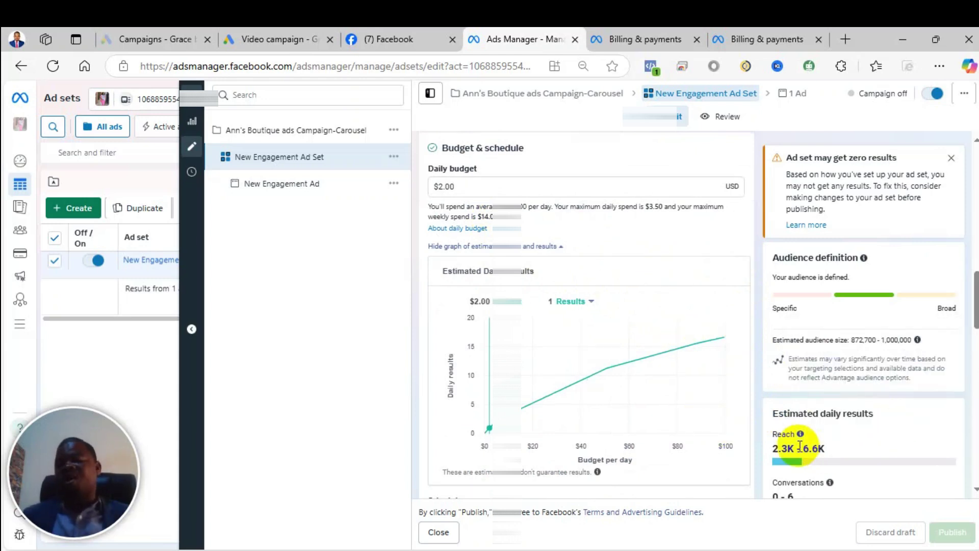
scroll(790, 439, down, 1)
mouse_move(843, 441)
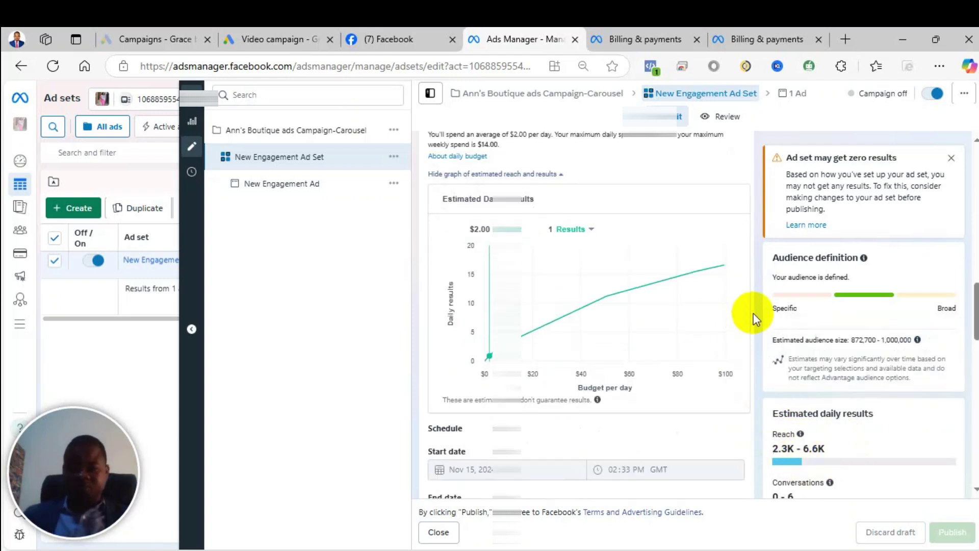
scroll(650, 279, up, 2)
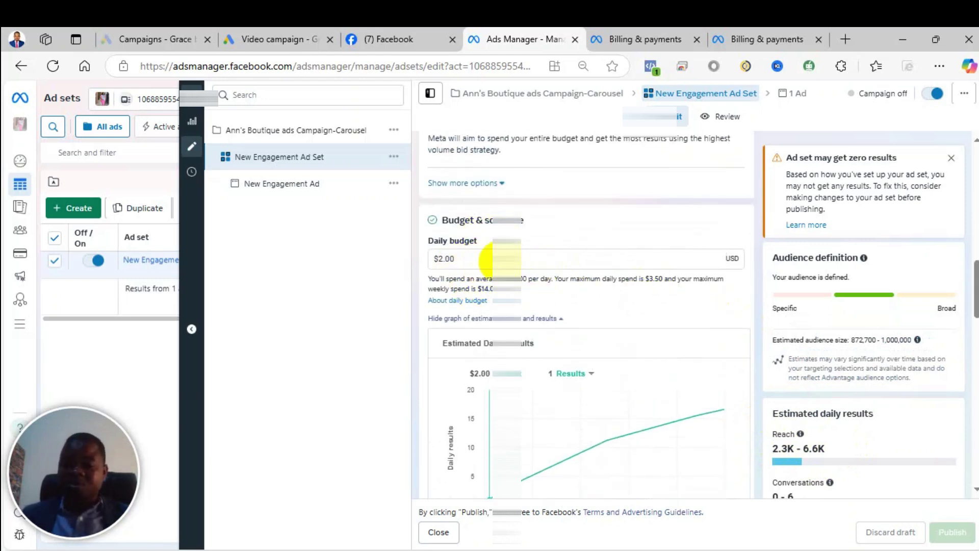
scroll(527, 259, down, 3)
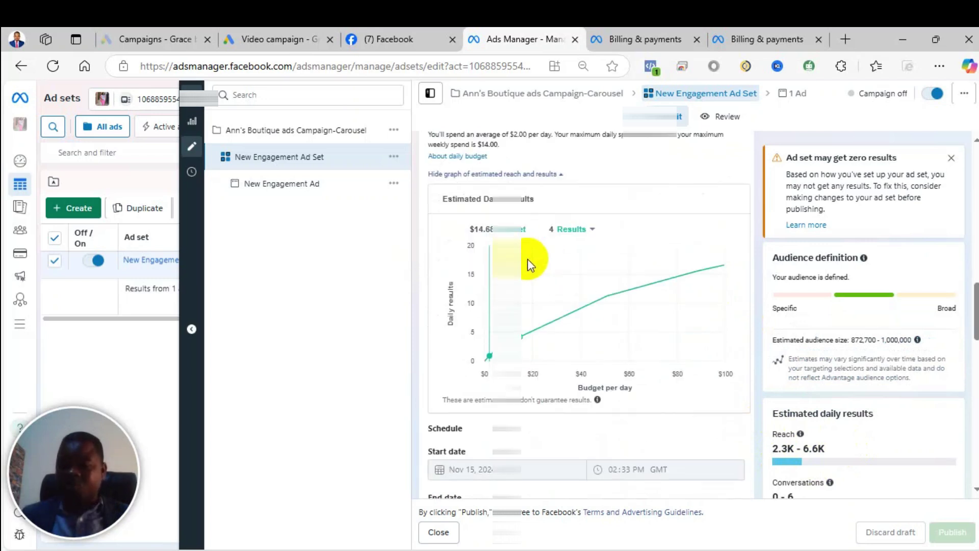
Examine the ad set's schedule, the saved audience's targeting details and the estimated audience size
scroll(615, 298, down, 7)
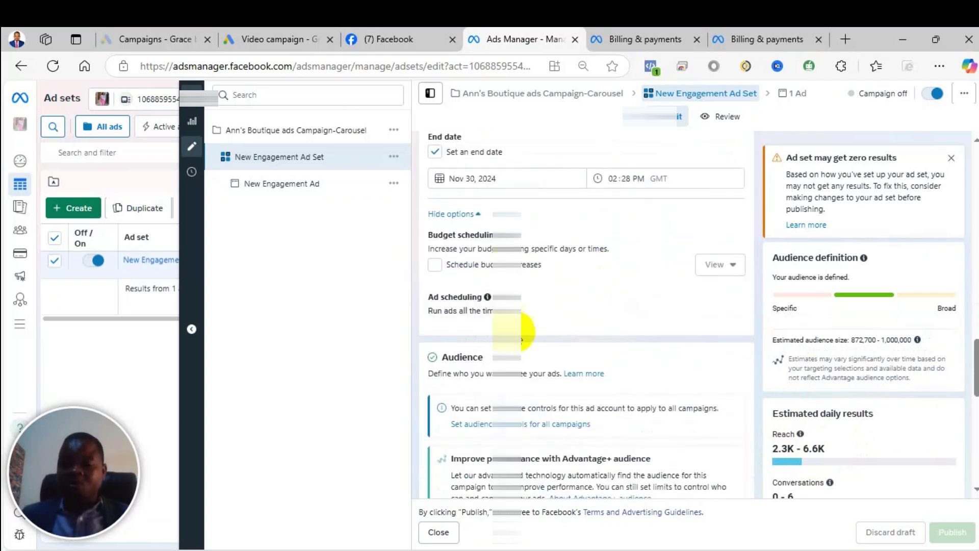
scroll(521, 339, down, 3)
scroll(565, 292, down, 4)
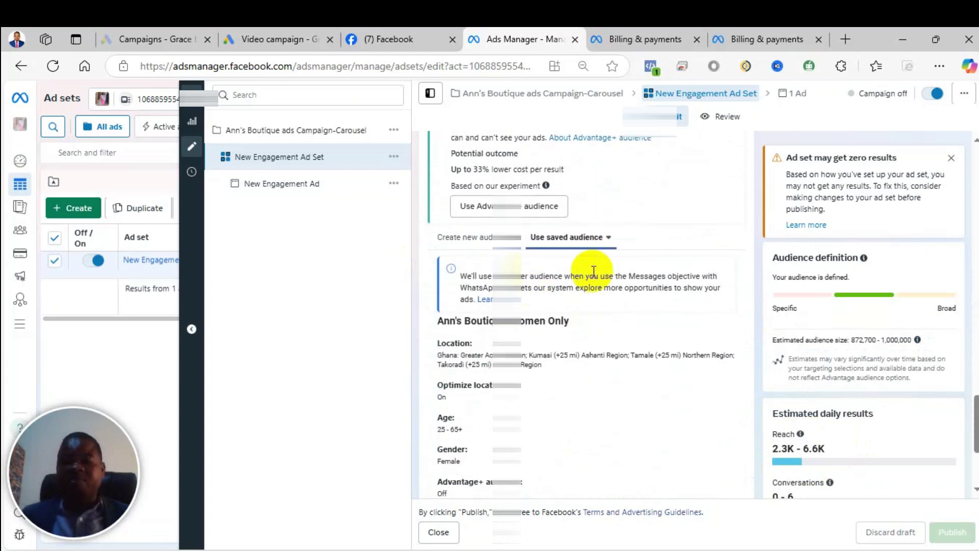
scroll(494, 331, down, 3)
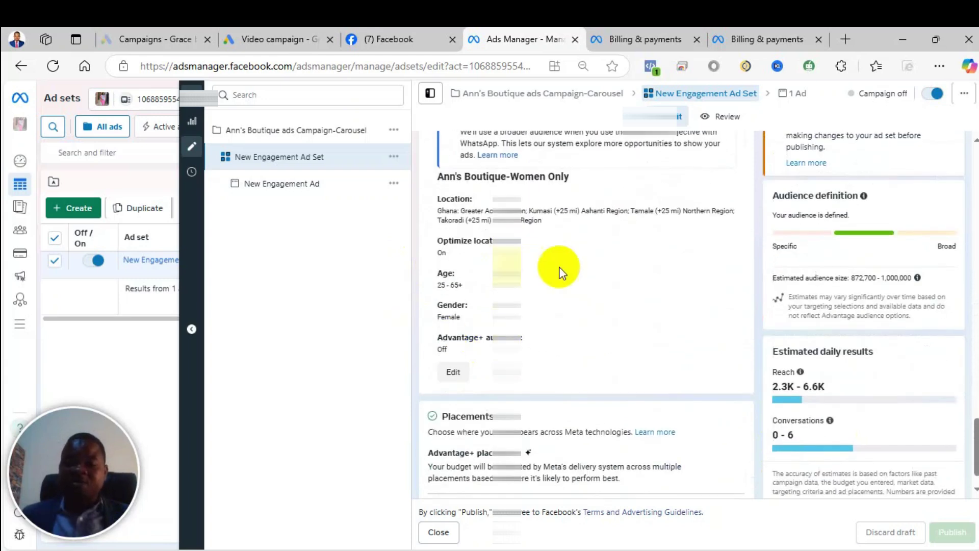
scroll(564, 269, up, 2)
scroll(521, 306, up, 3)
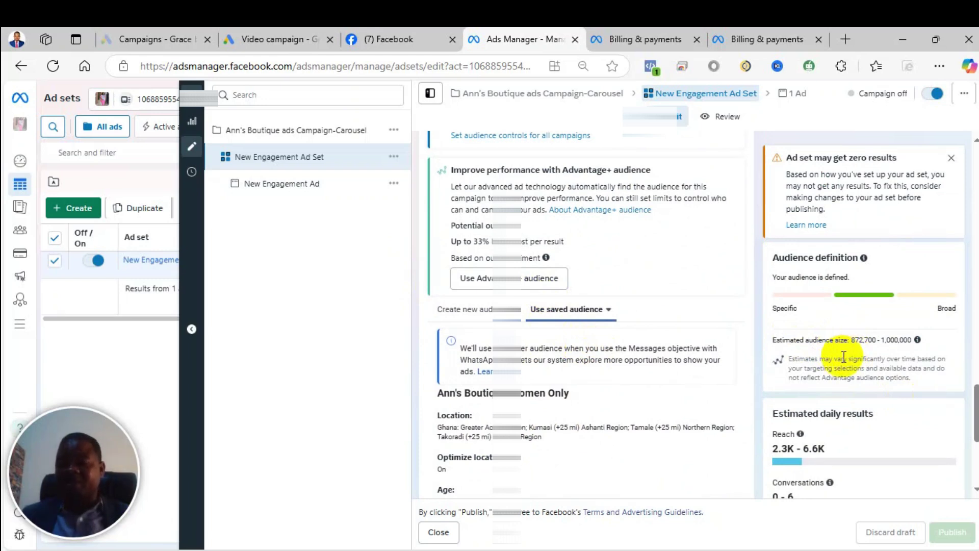
scroll(791, 403, down, 2)
mouse_move(800, 433)
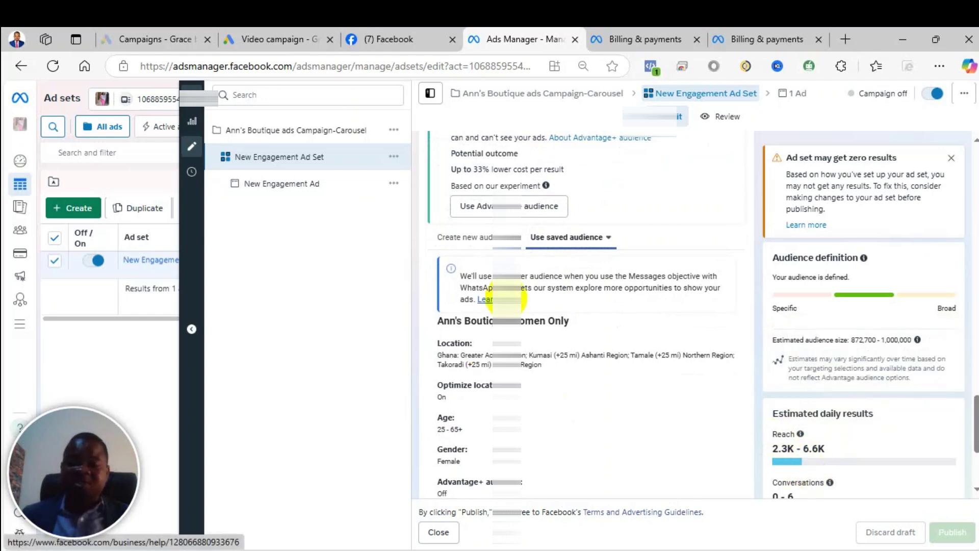
Open the saved audience Ann's Boutique-Women Only for editing and review its locations, age, gender and detailed targeting
scroll(502, 298, down, 4)
click(459, 372)
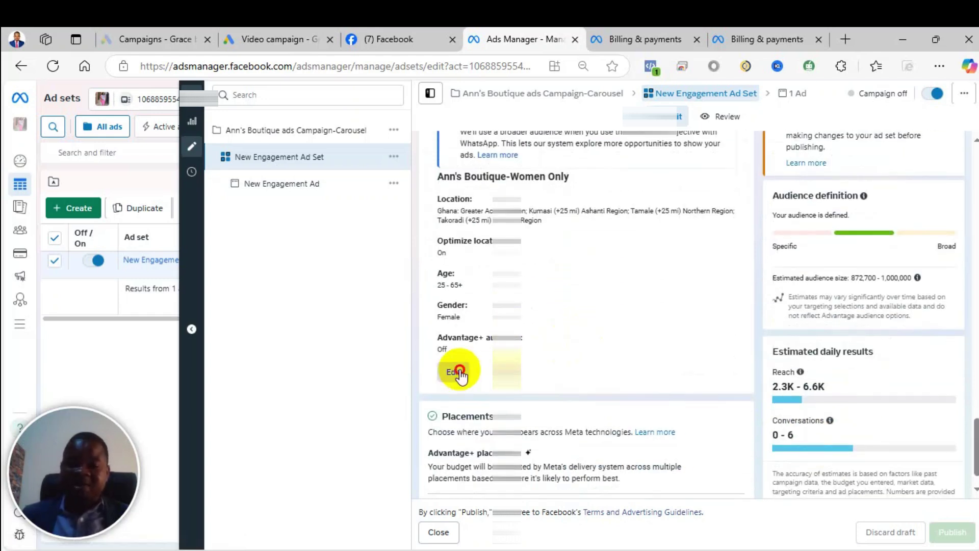
scroll(363, 319, down, 2)
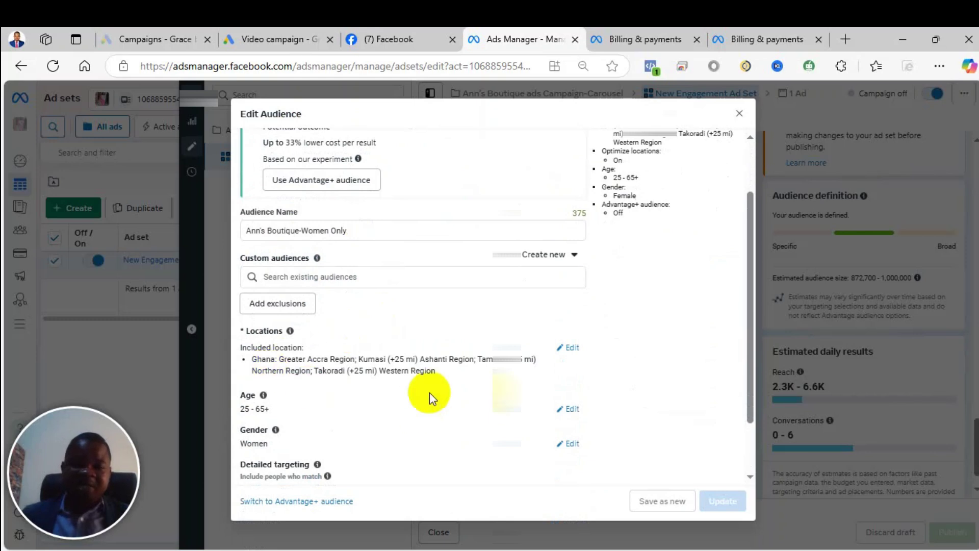
scroll(429, 398, down, 2)
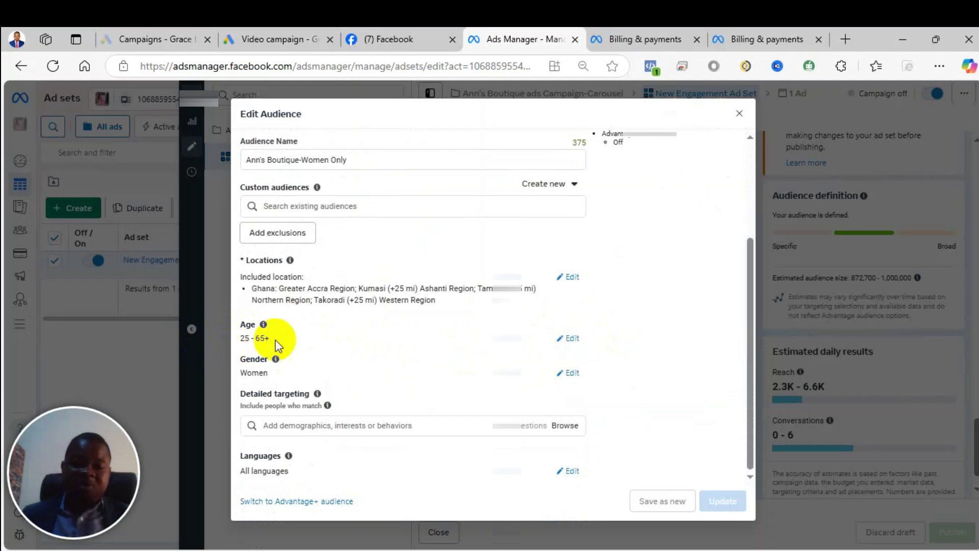
scroll(411, 299, up, 3)
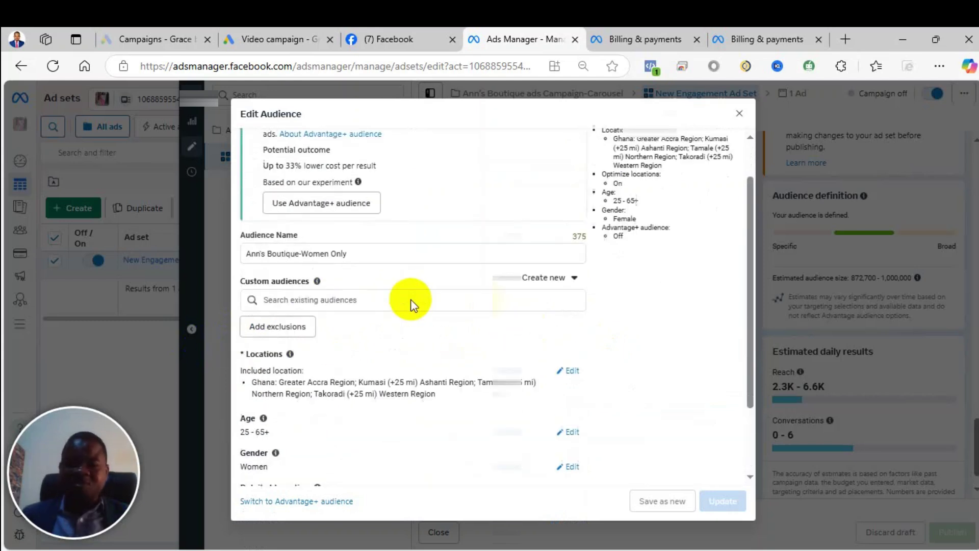
Expand the audience's locations for editing and review the included Ghana locations, their radii and the audience details
click(570, 418)
mouse_move(317, 330)
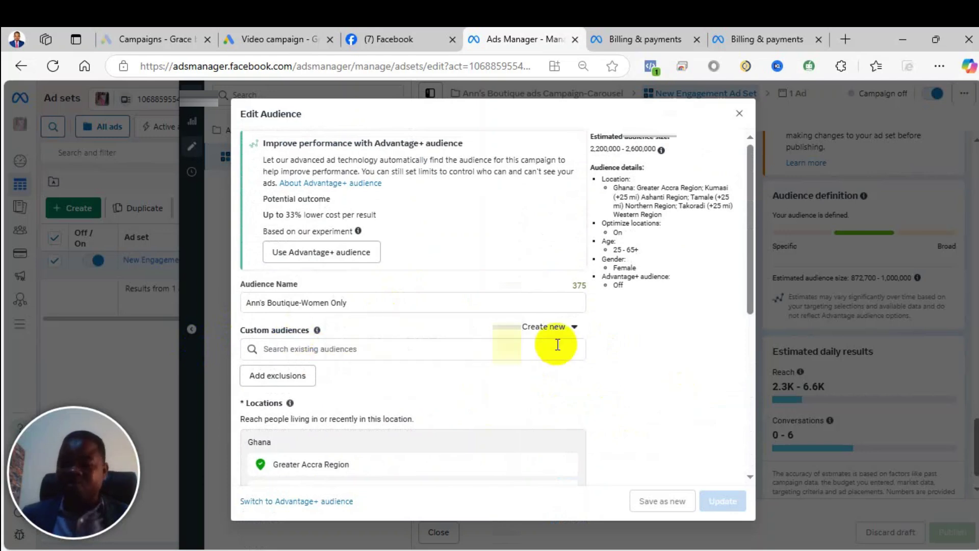
scroll(557, 352, down, 3)
scroll(418, 337, down, 2)
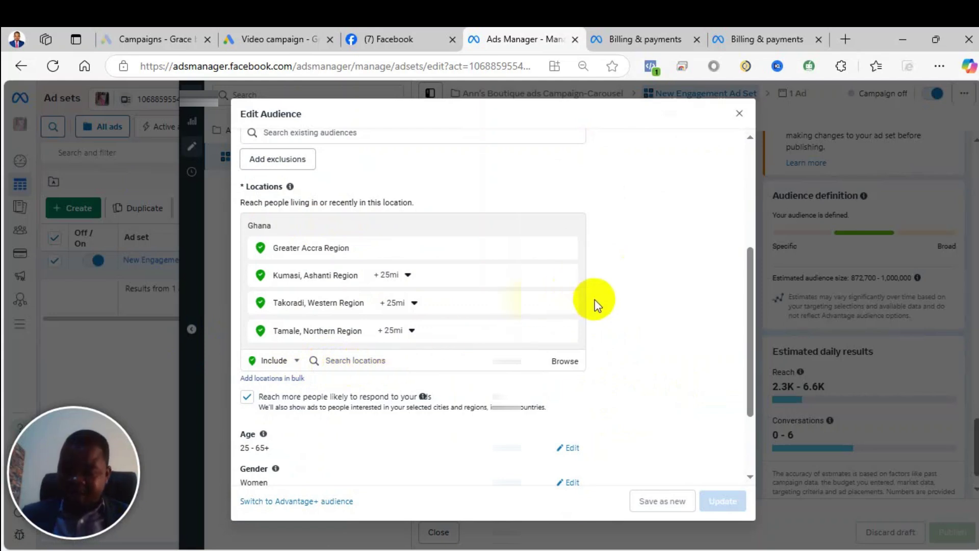
scroll(627, 403, up, 4)
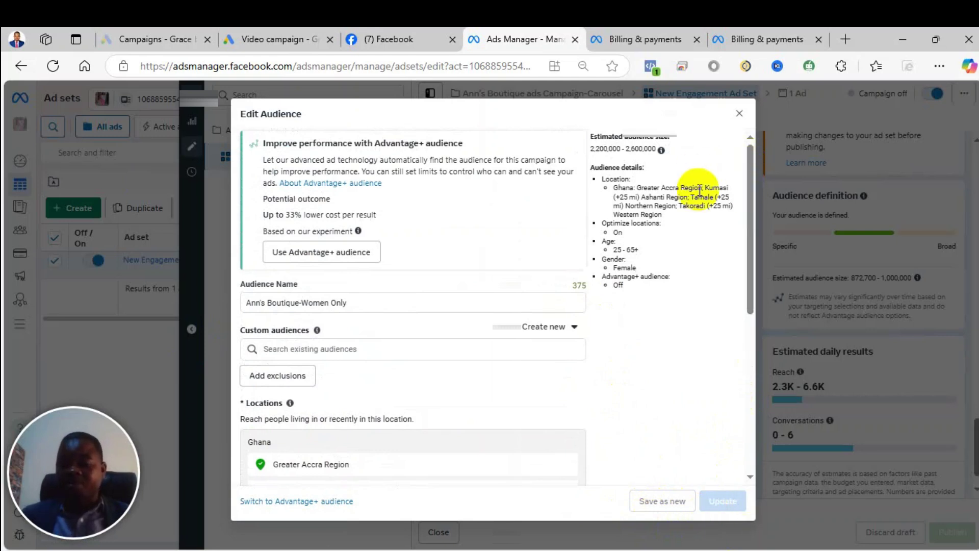
scroll(311, 387, down, 6)
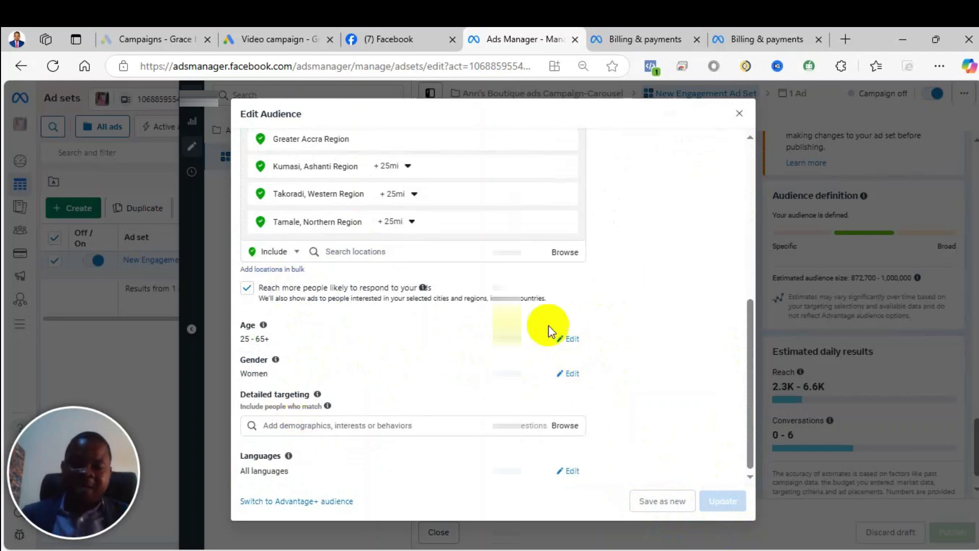
Activate the audience's detailed targeting search and dismiss the incoming WhatsApp notifications
click(352, 427)
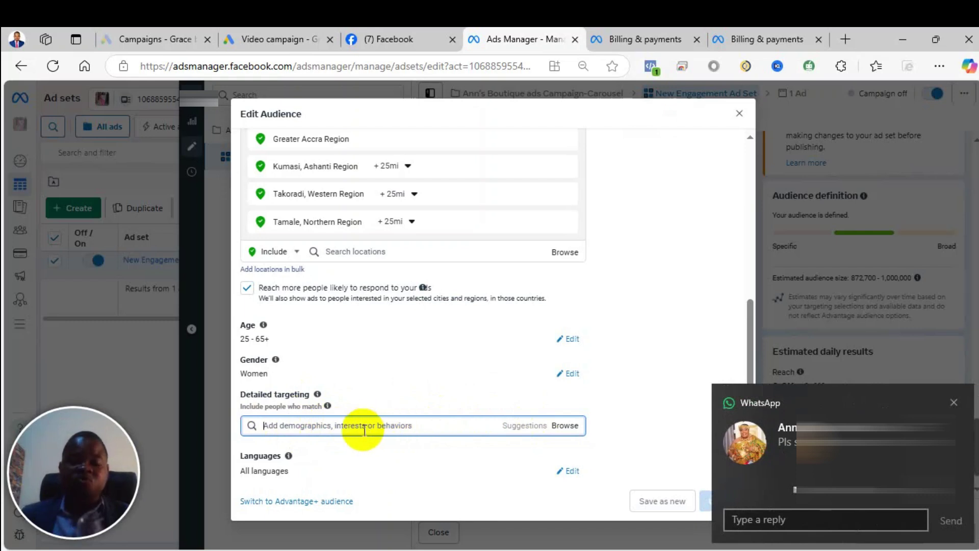
click(952, 402)
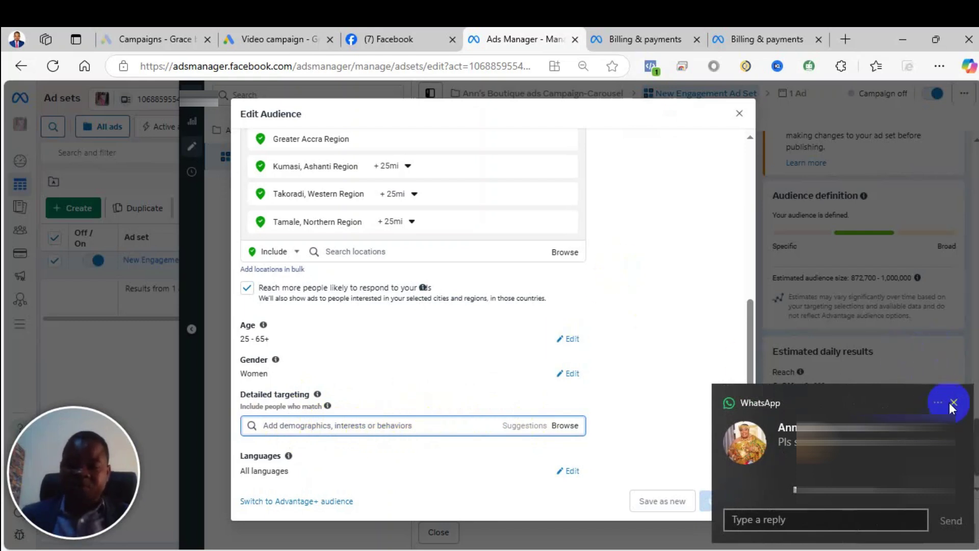
click(391, 421)
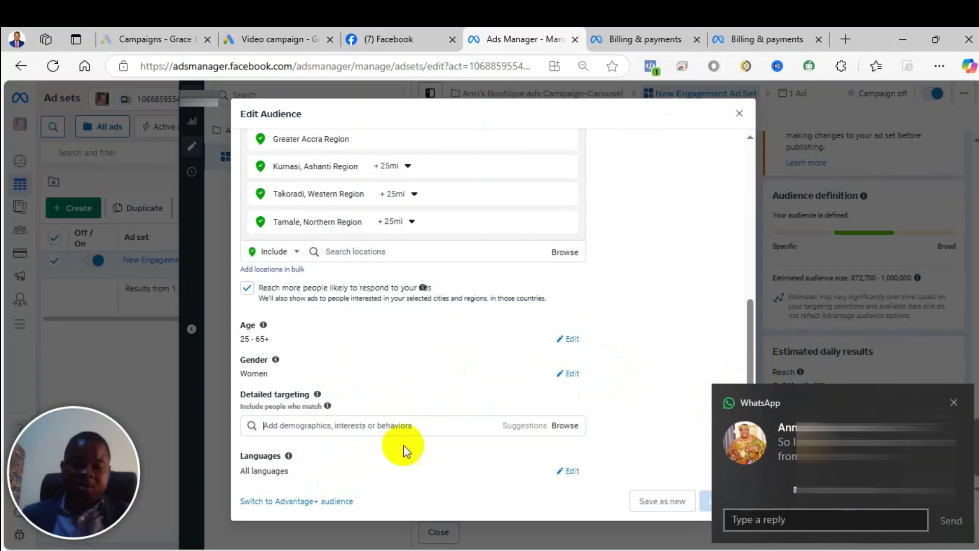
click(954, 402)
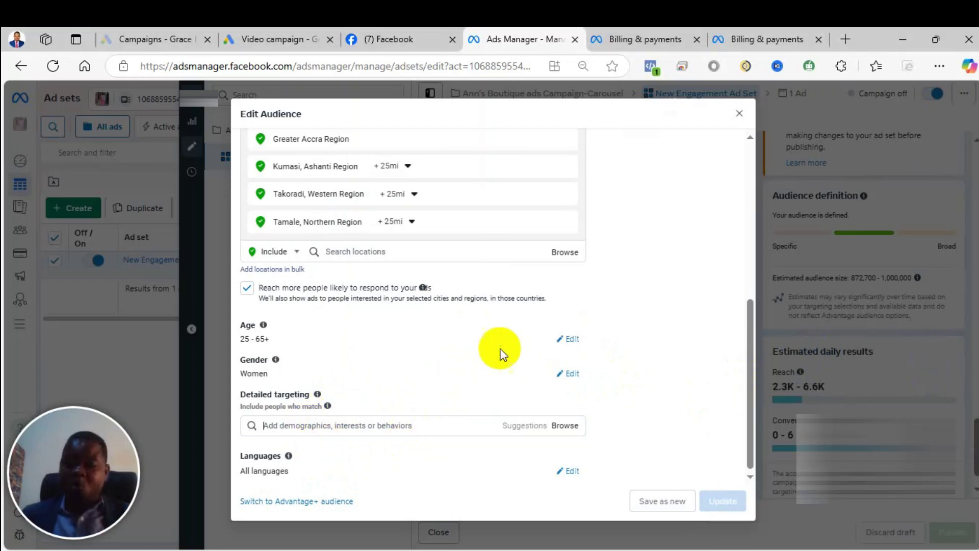
Review the saved audience's locations, age and gender settings, and close the audience editor without updating it
scroll(612, 285, up, 3)
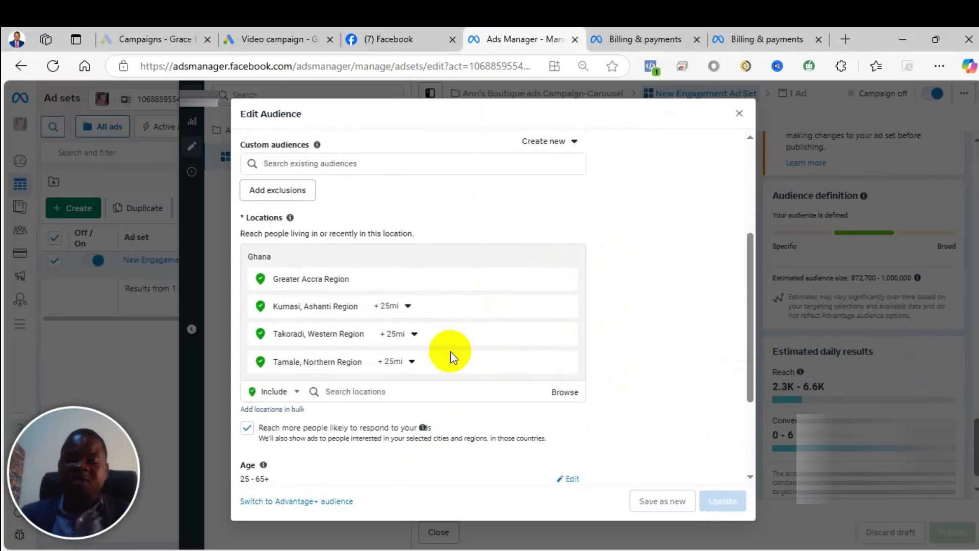
scroll(450, 351, down, 3)
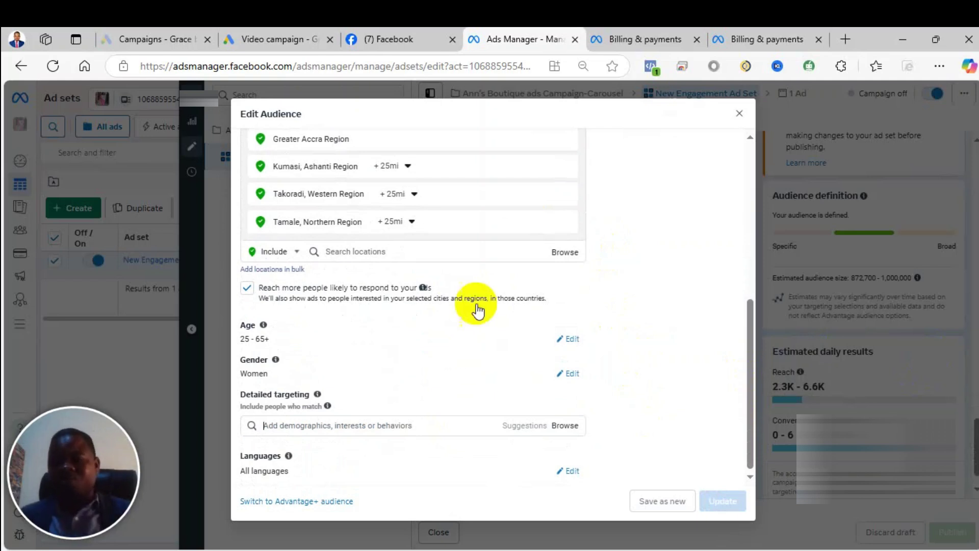
click(734, 122)
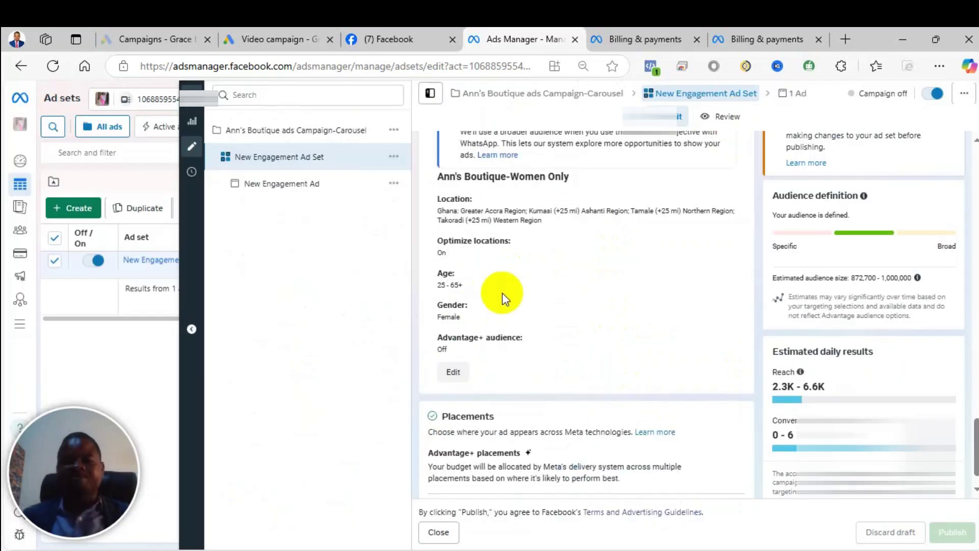
Examine the ad set's schedule, daily budget, estimated daily results, performance goal and bid control settings
scroll(502, 299, down, 1)
scroll(461, 280, up, 10)
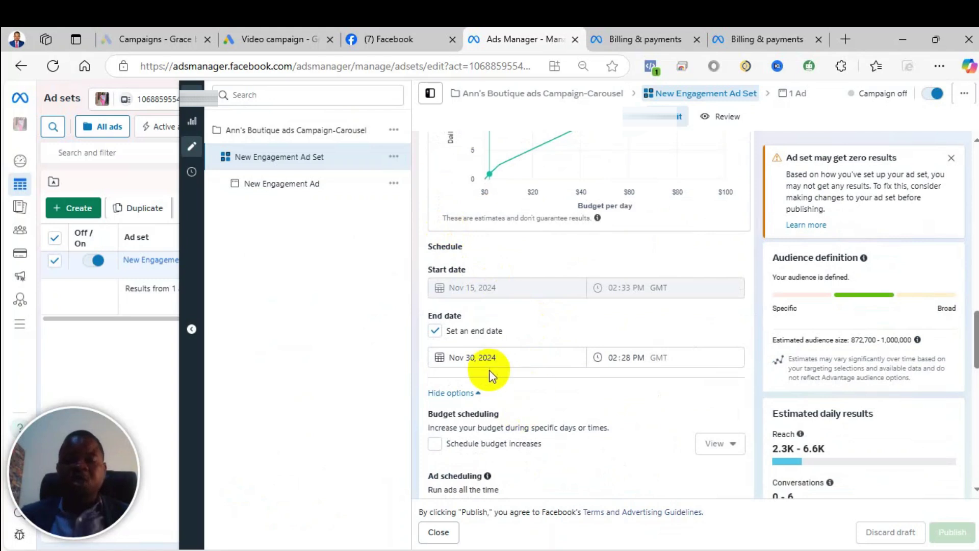
scroll(485, 316, up, 7)
scroll(481, 317, up, 1)
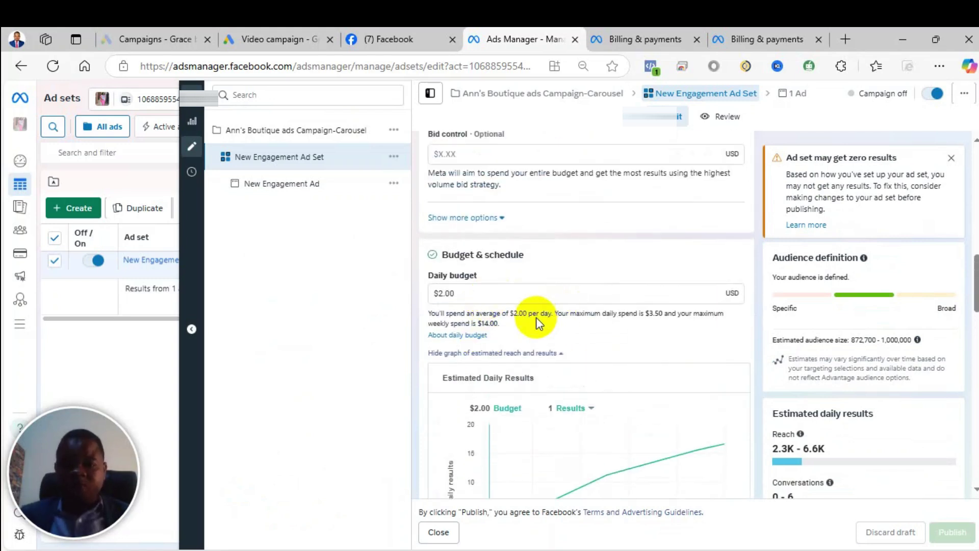
scroll(501, 289, up, 4)
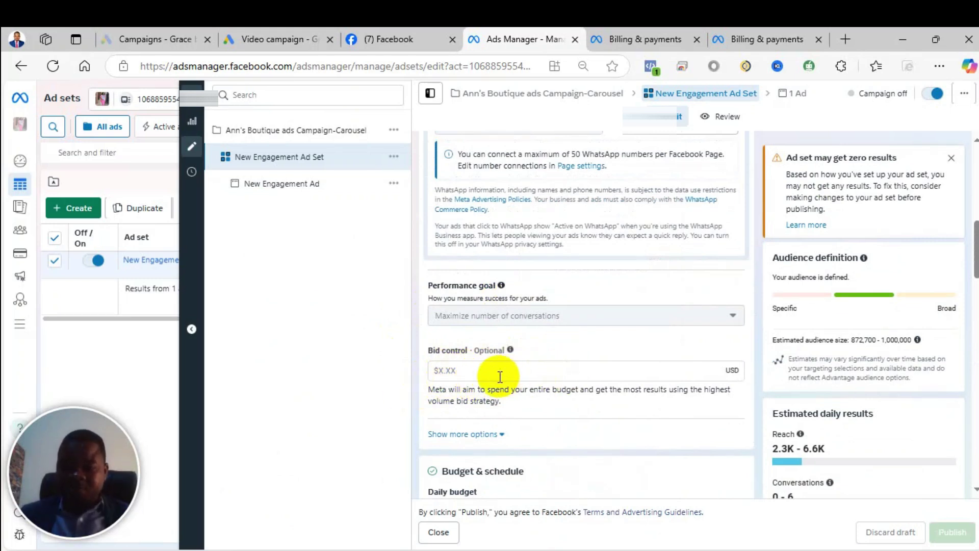
scroll(491, 364, down, 8)
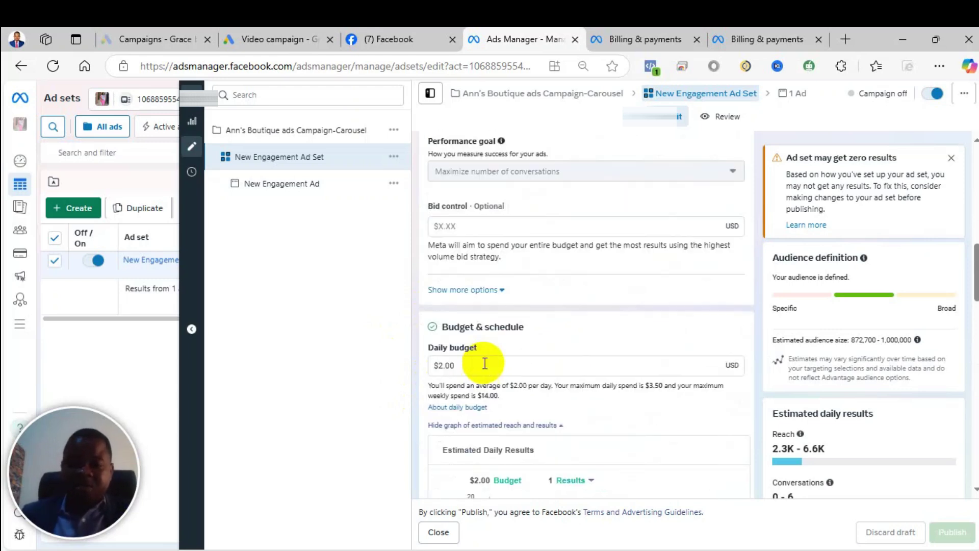
scroll(528, 323, up, 3)
scroll(530, 329, down, 3)
scroll(530, 329, up, 4)
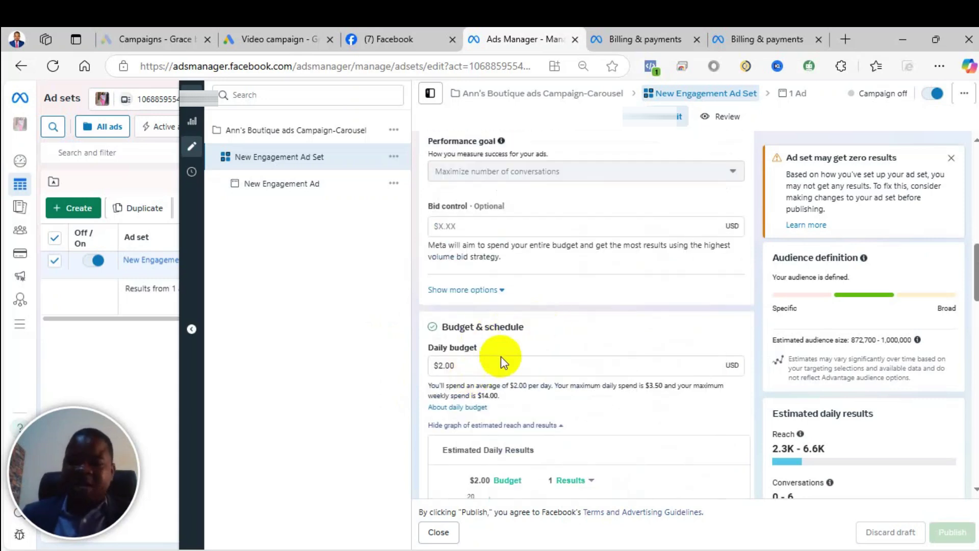
scroll(501, 356, up, 4)
scroll(428, 422, down, 3)
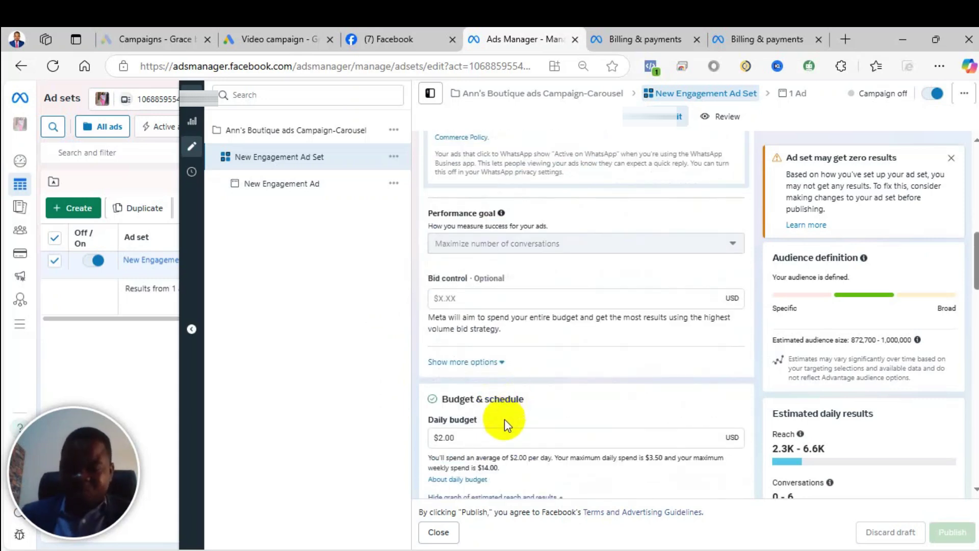
scroll(503, 408, down, 1)
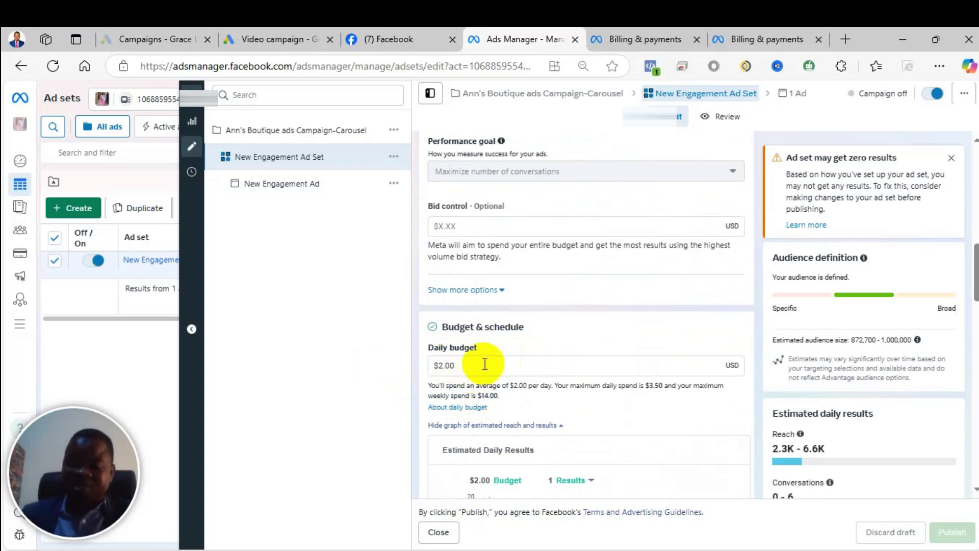
scroll(510, 265, down, 4)
scroll(503, 297, up, 3)
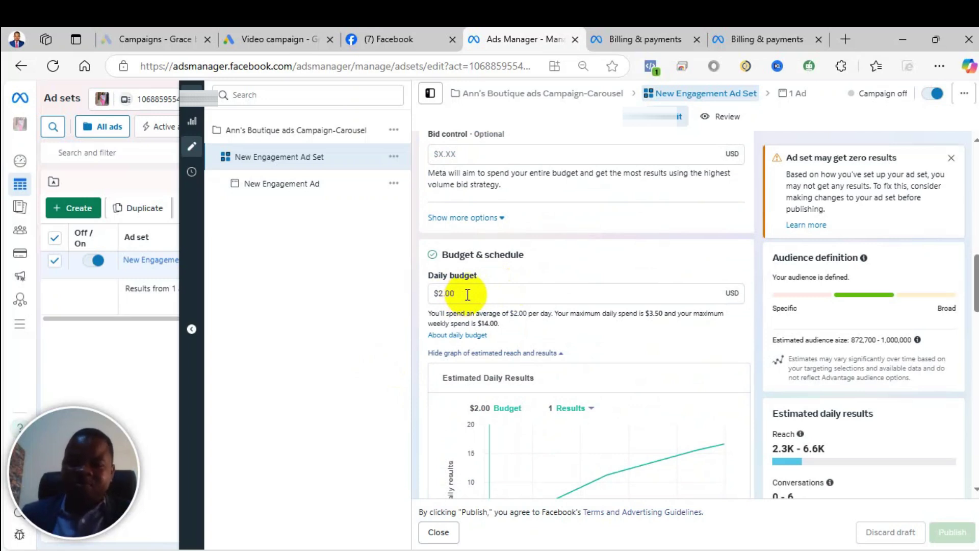
scroll(469, 294, up, 4)
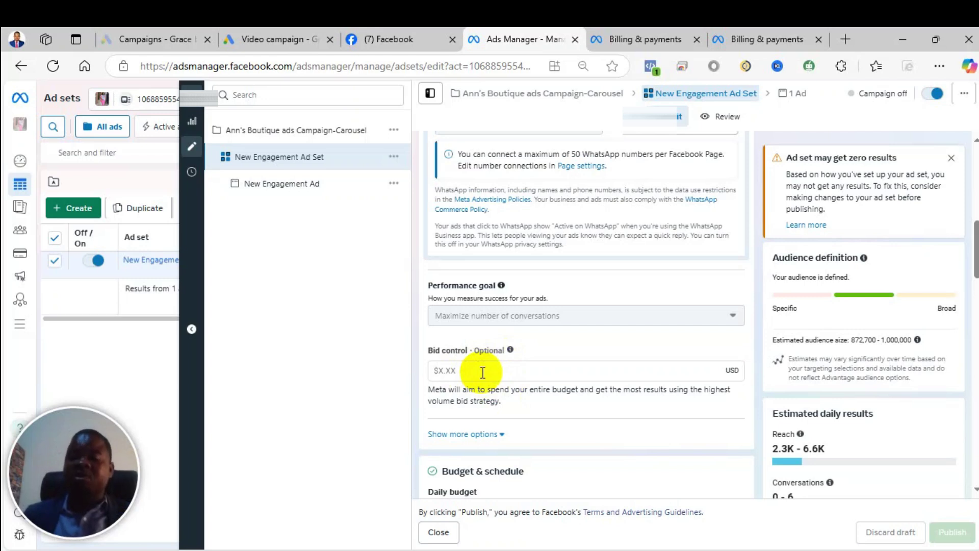
scroll(483, 372, down, 5)
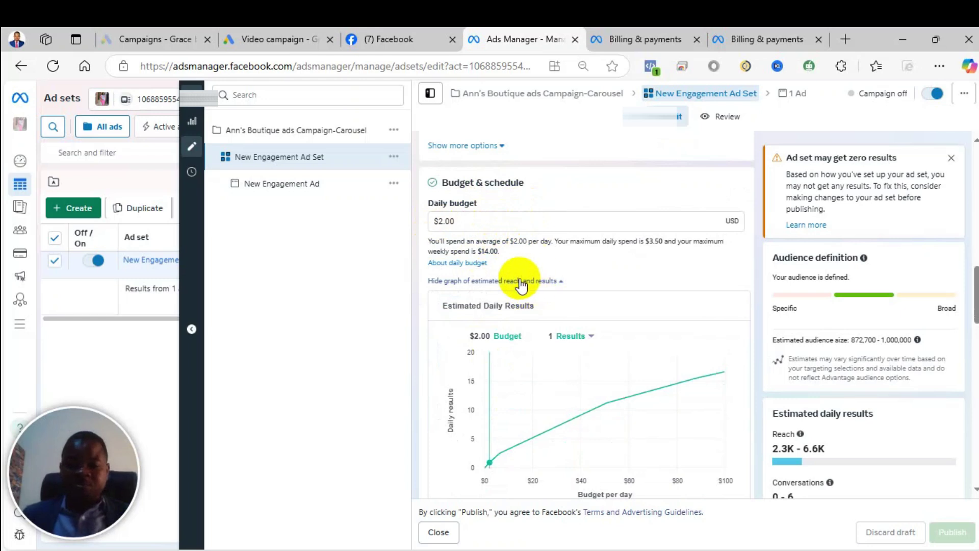
Open the ad set's placements for editing and switch them from Advantage+ placements to Manual placements
scroll(517, 275, down, 5)
scroll(516, 271, down, 12)
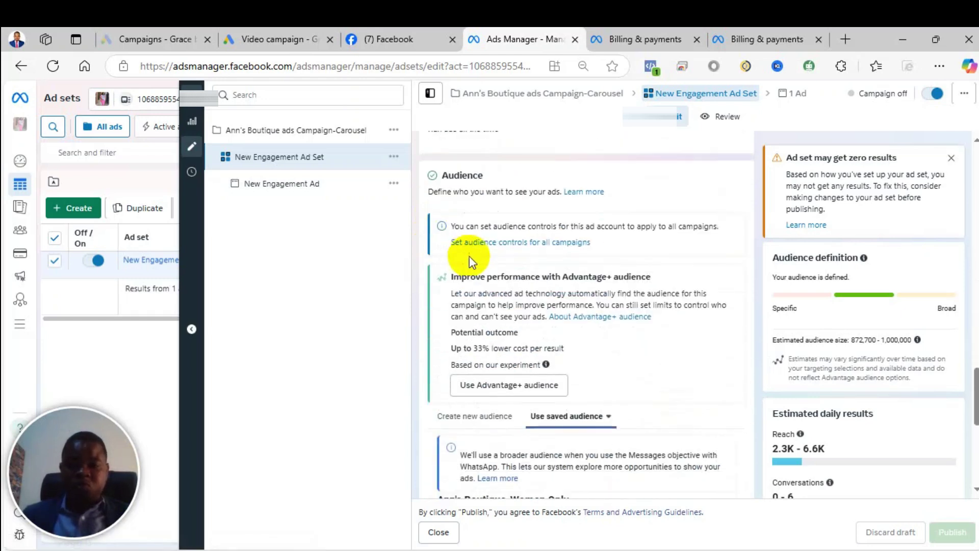
scroll(544, 268, down, 3)
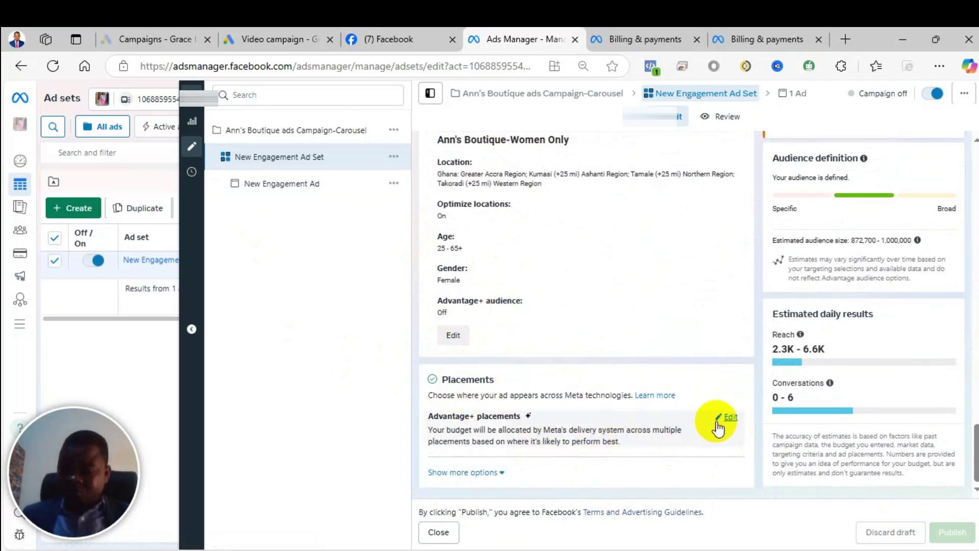
click(726, 417)
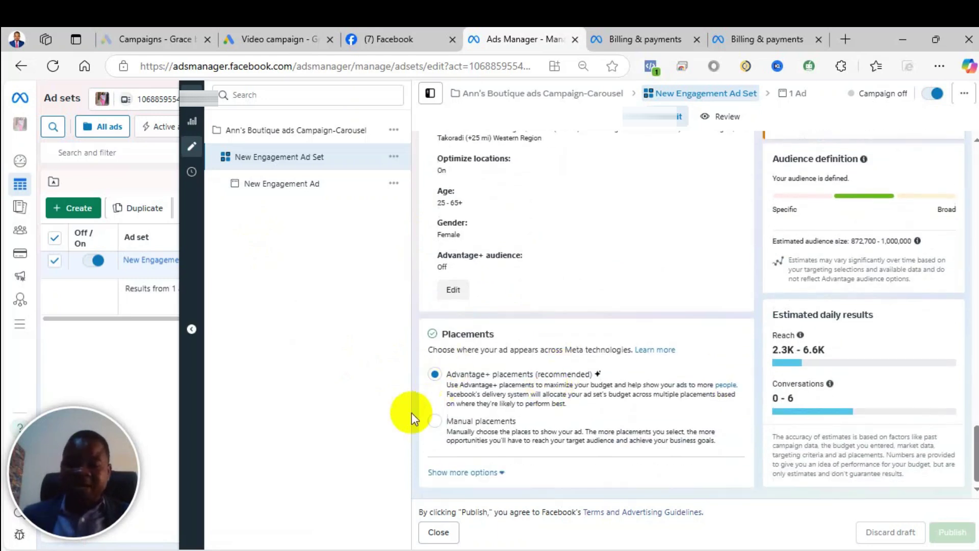
click(439, 422)
scroll(466, 411, down, 4)
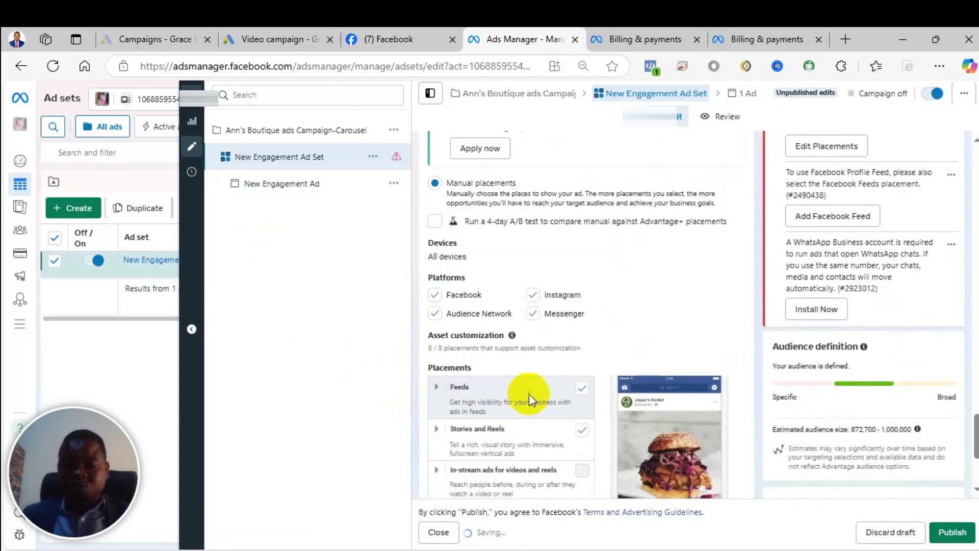
Exclude Audience Network and Messenger from the manual placement platforms, leaving Facebook and Instagram selected
click(434, 304)
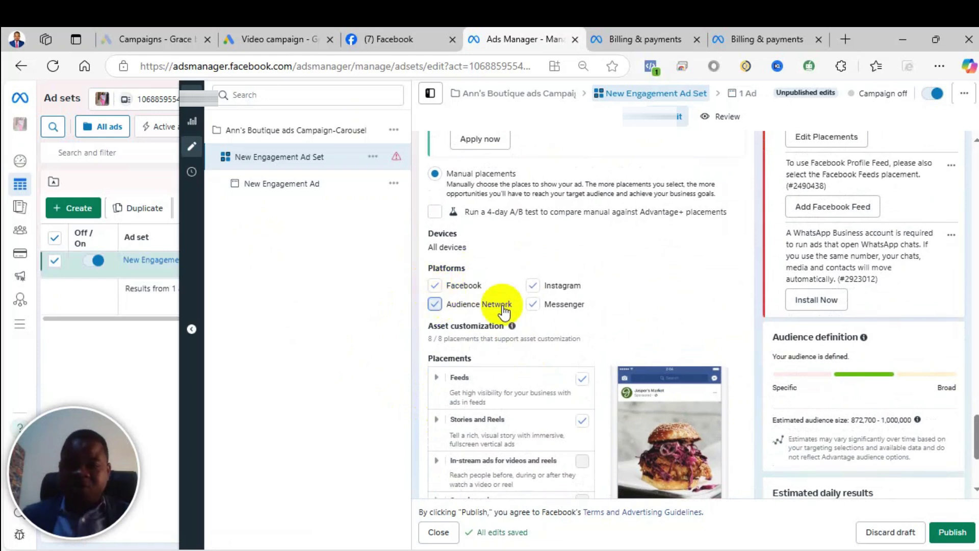
click(534, 305)
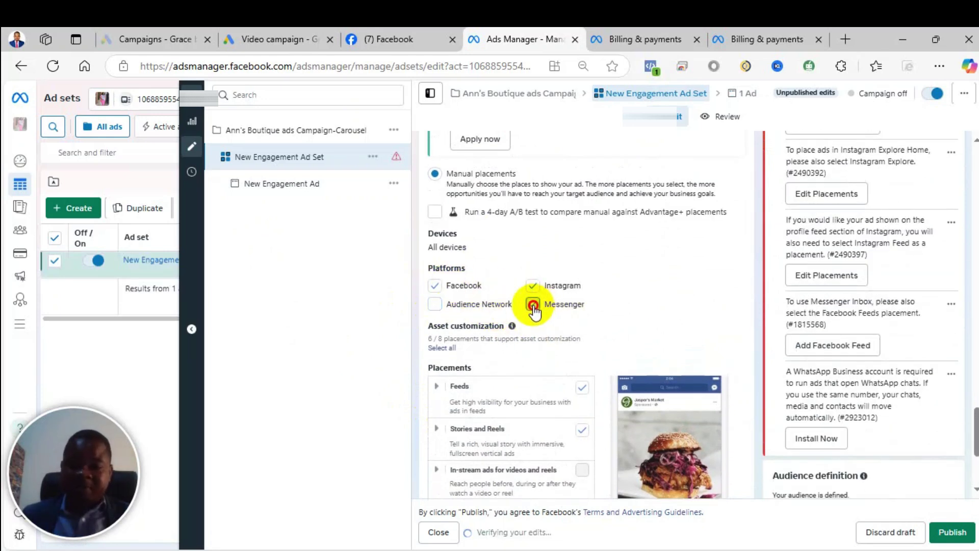
scroll(530, 306, down, 2)
scroll(532, 282, down, 1)
scroll(536, 281, up, 1)
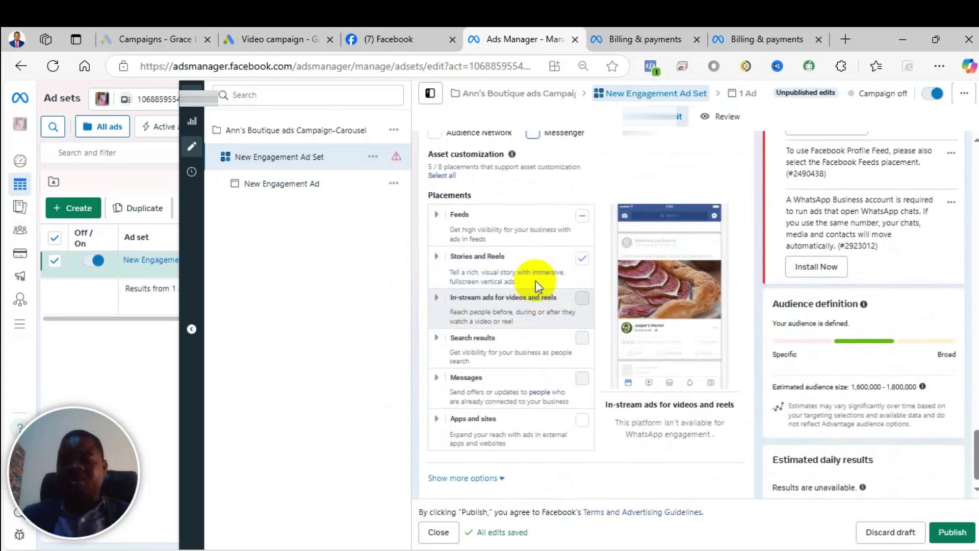
scroll(516, 294, down, 1)
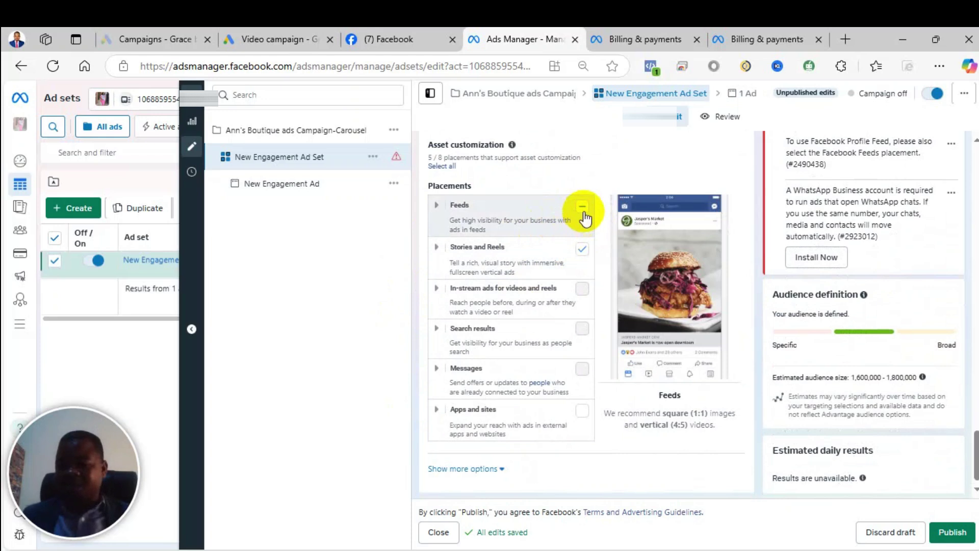
Toggle the whole Feeds placement group off and on, and deselect the Messenger platform again
click(584, 209)
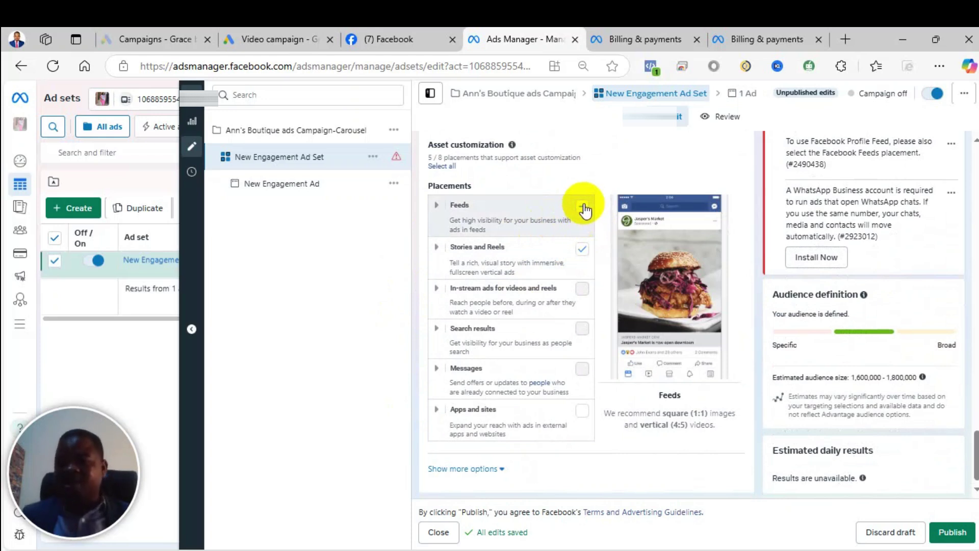
click(582, 209)
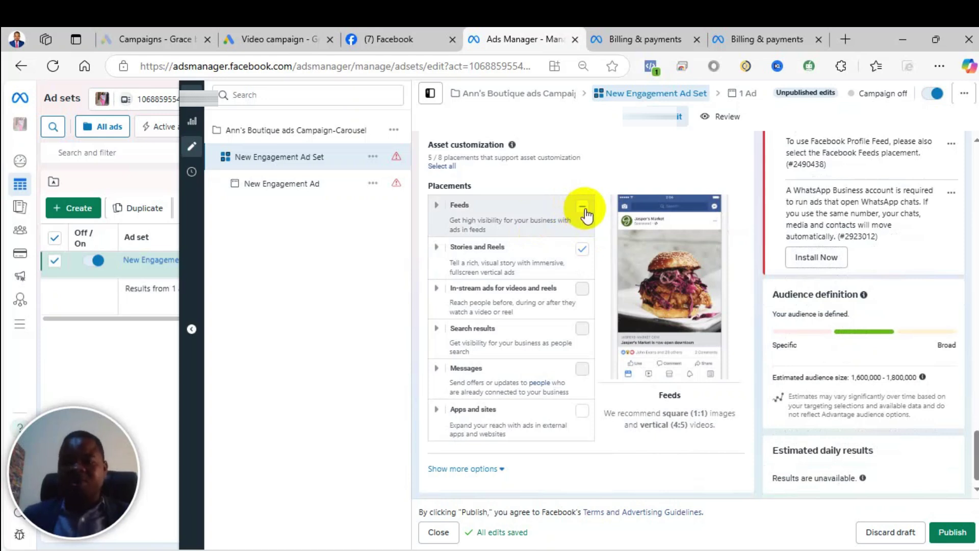
click(583, 207)
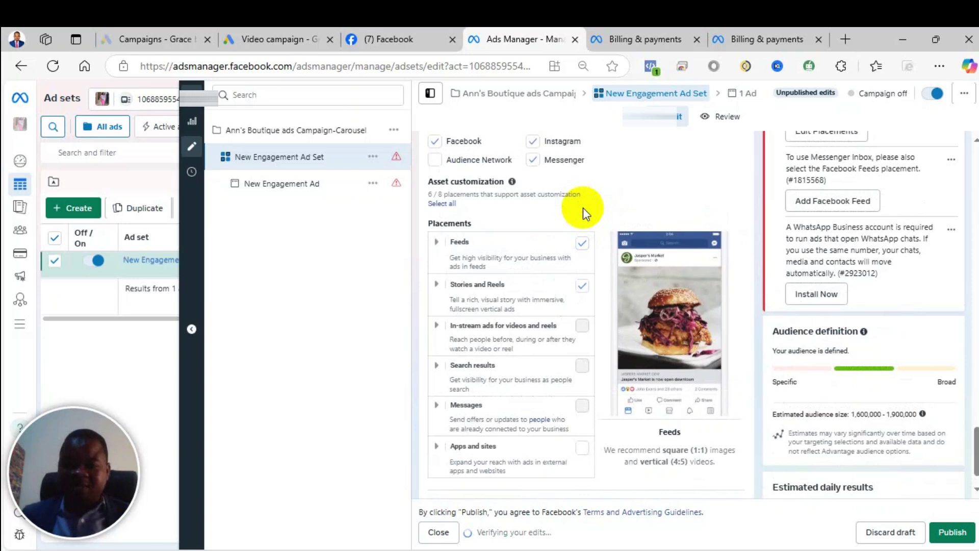
click(582, 243)
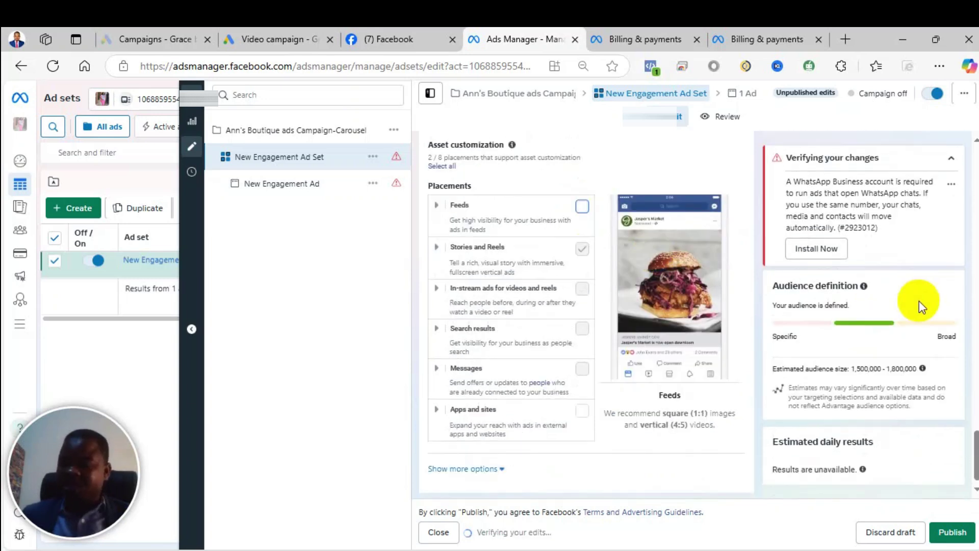
click(582, 208)
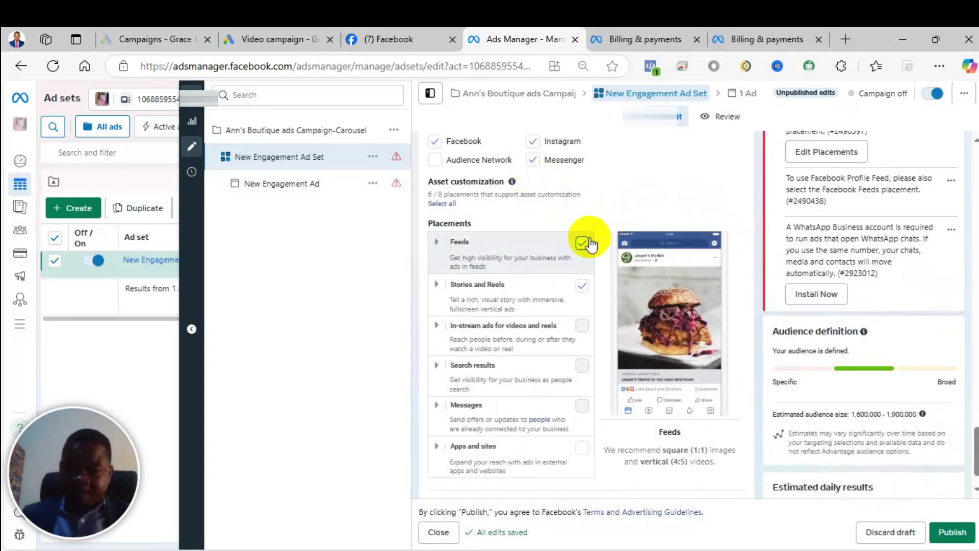
click(533, 160)
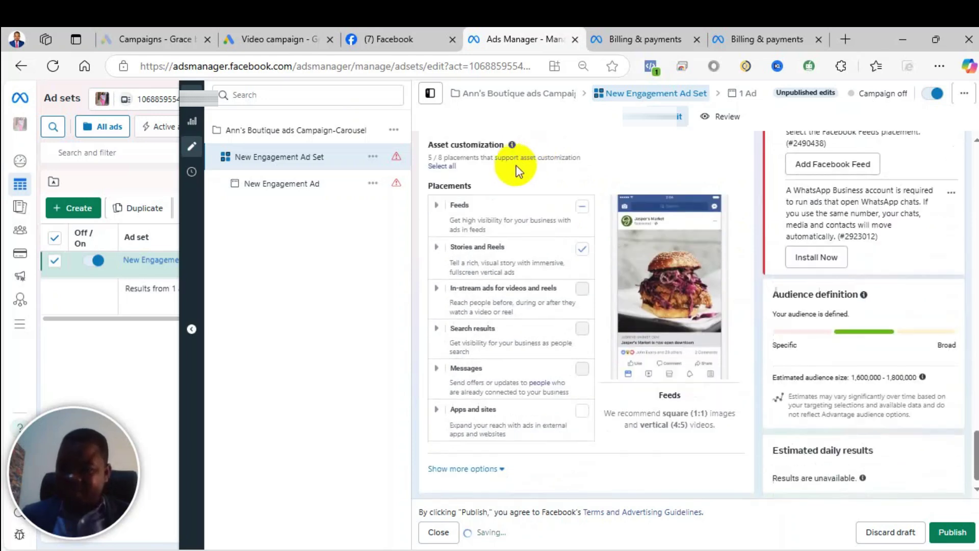
Review the selected platforms and the Feeds, Stories and Reels, in-stream, search, messages and apps placement groups
scroll(547, 192, up, 3)
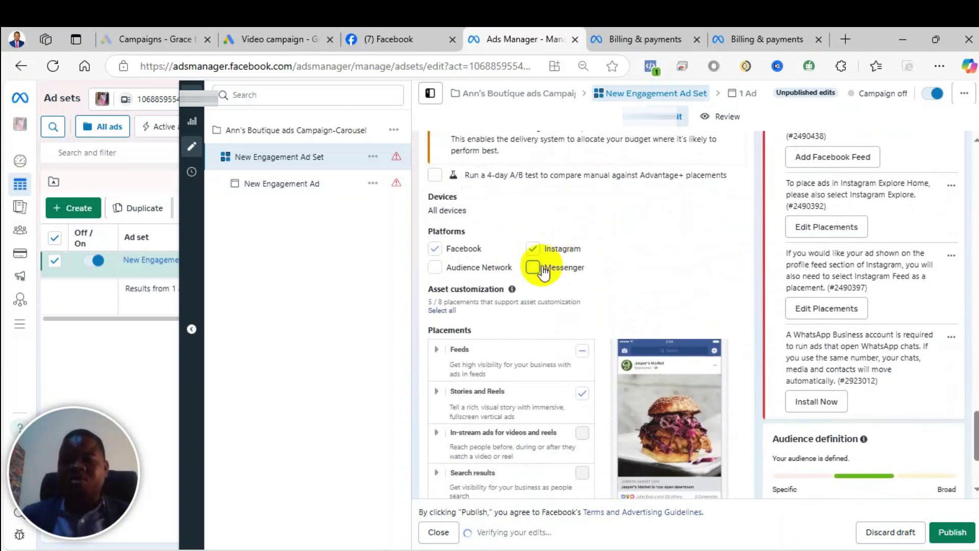
scroll(636, 286, down, 3)
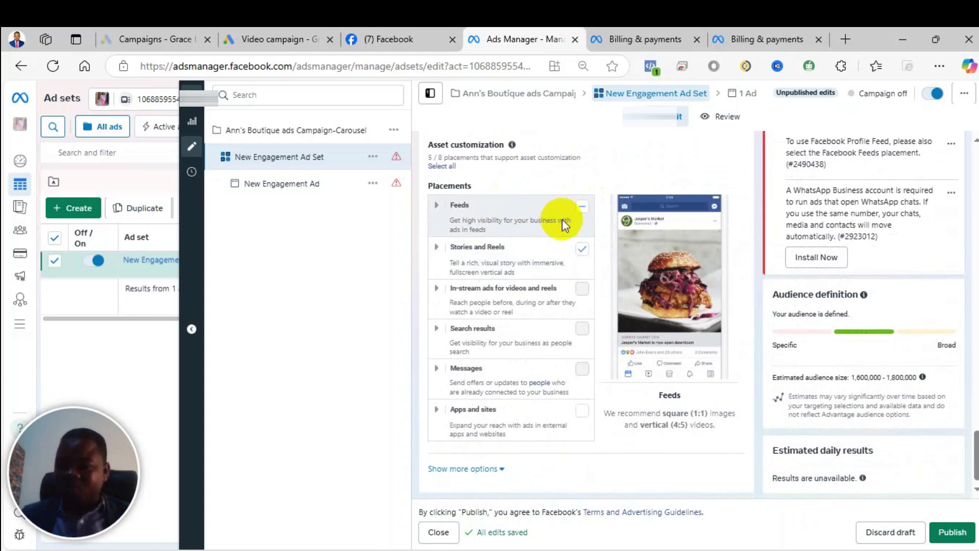
scroll(548, 284, down, 2)
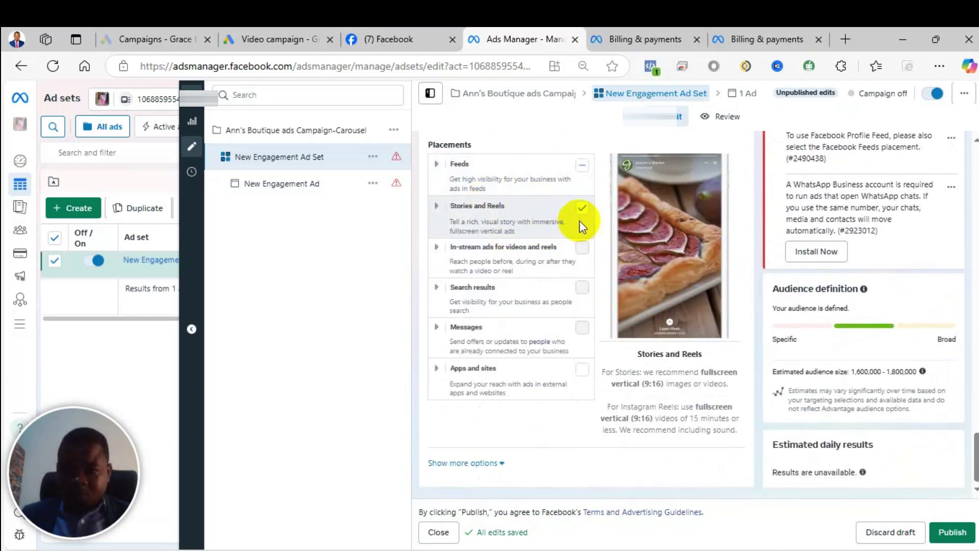
scroll(590, 255, up, 1)
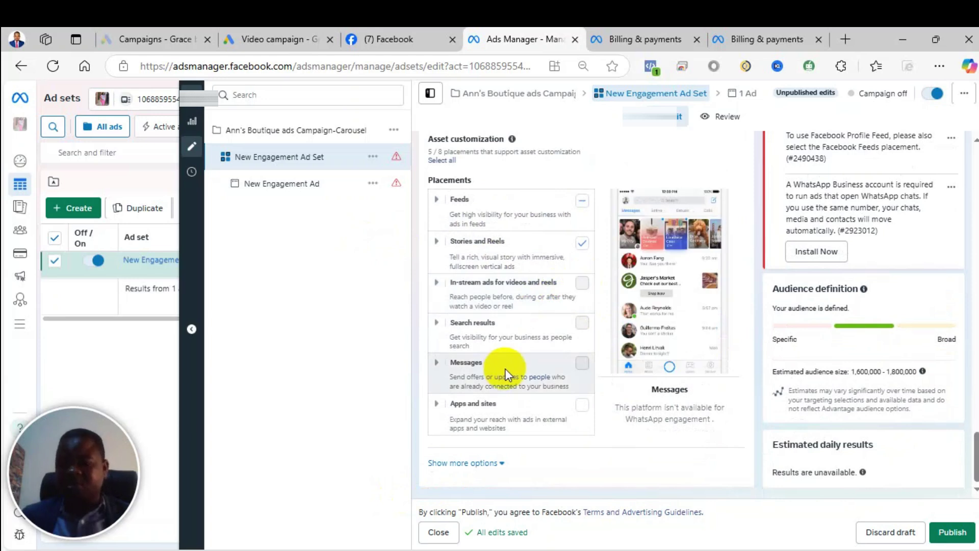
scroll(548, 352, up, 1)
scroll(551, 346, up, 2)
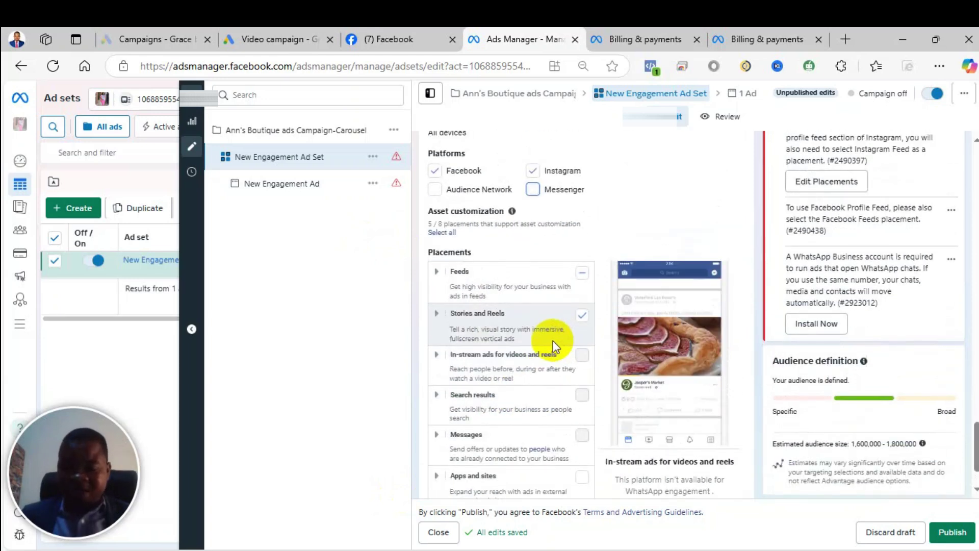
scroll(553, 360, down, 3)
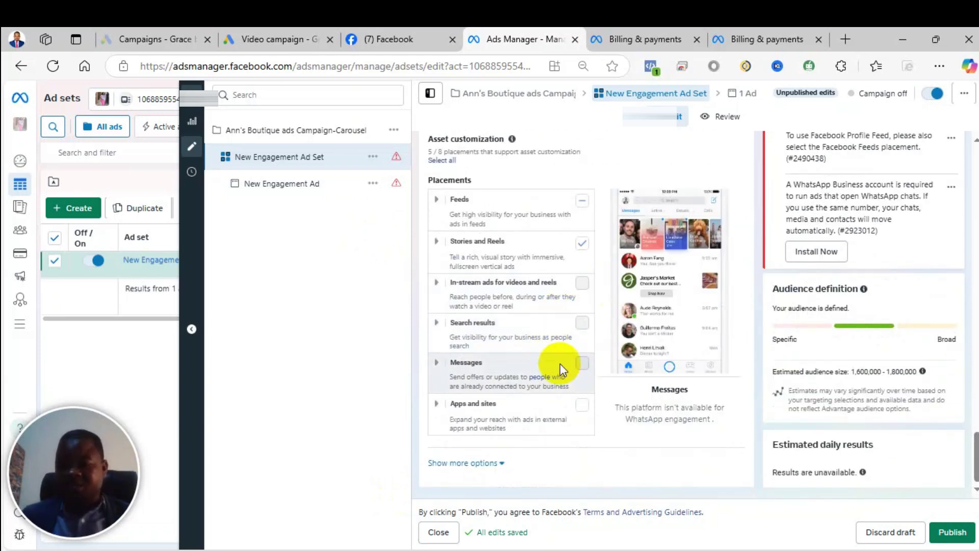
scroll(606, 336, up, 5)
scroll(631, 344, down, 5)
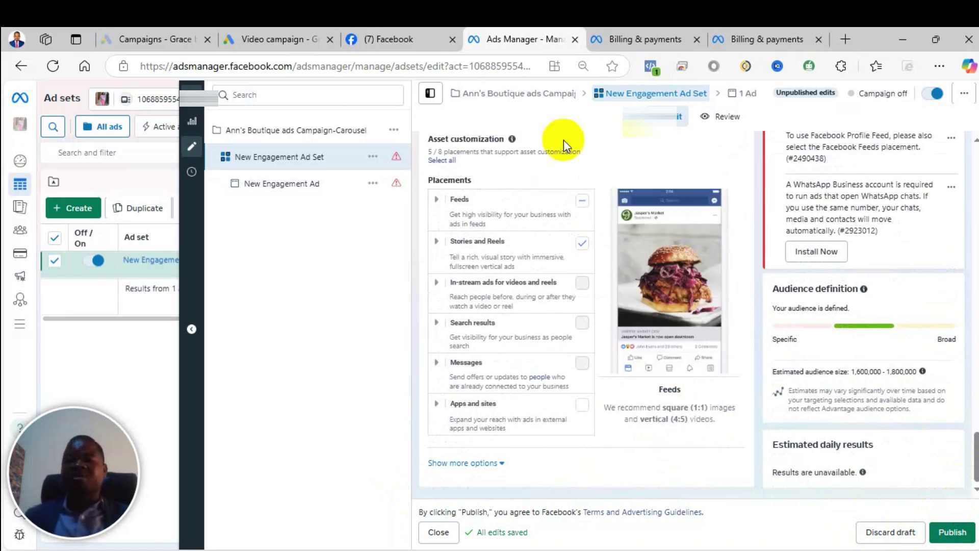
mouse_move(595, 27)
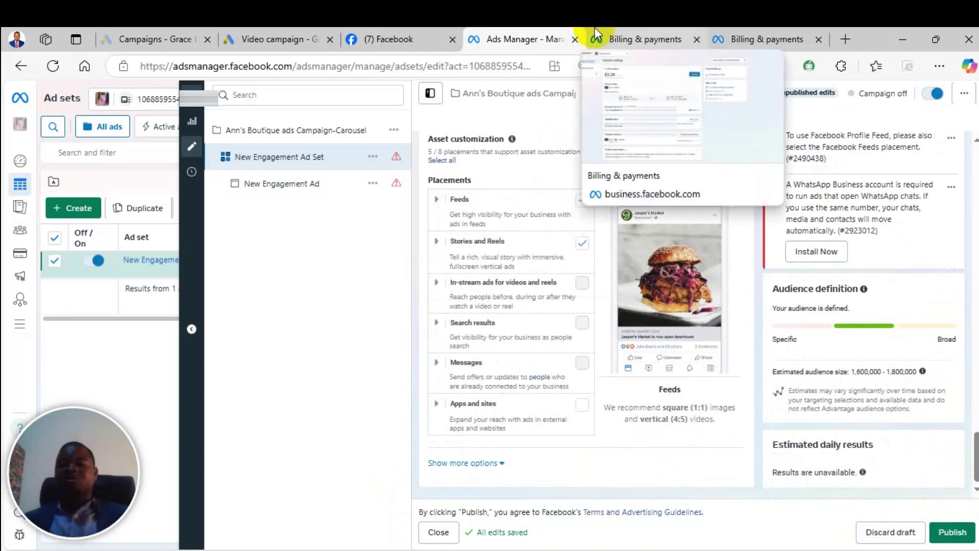